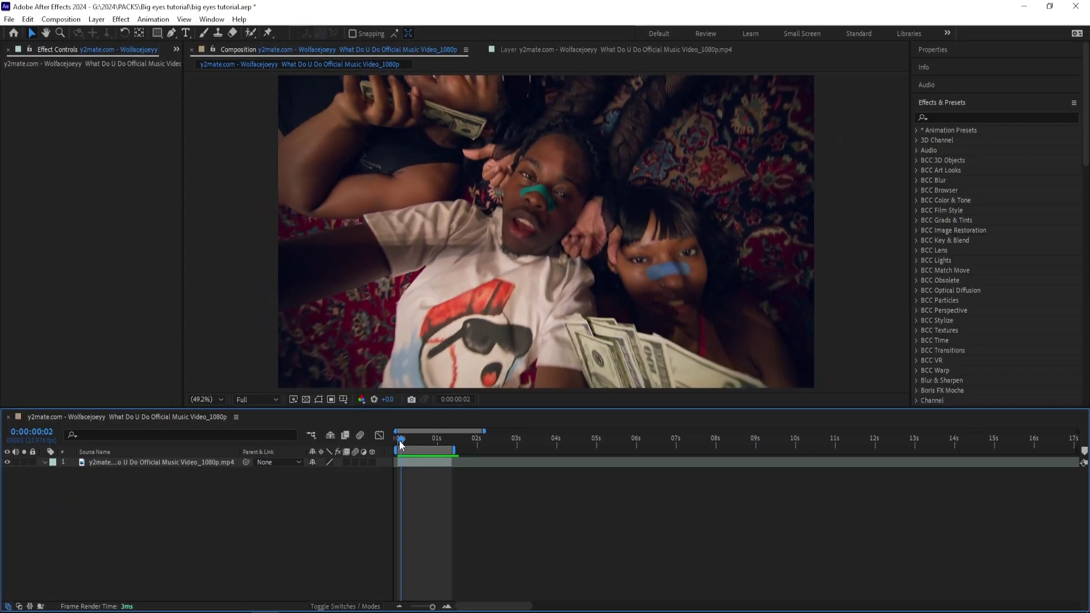
- Scrub the playhead back to the first frame of the music video clip
{"action": "left_click_drag", "start_coordinate": [400, 441], "coordinate": [366, 452]}
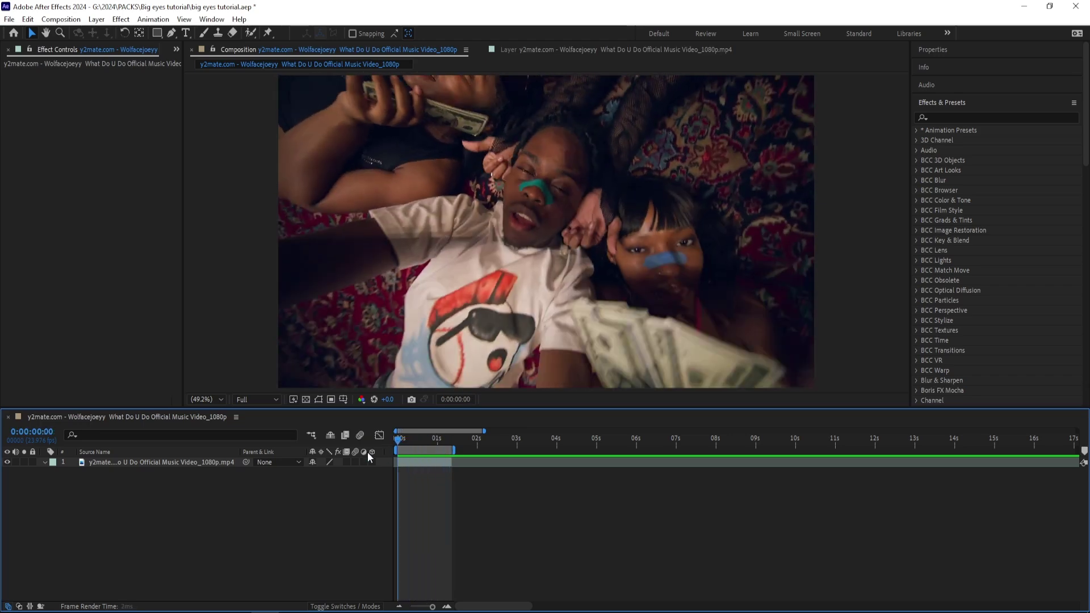
- Search Effects & Presets for 'bulge' and apply Bulge to the video layer twice
{"action": "left_click", "coordinate": [956, 116]}
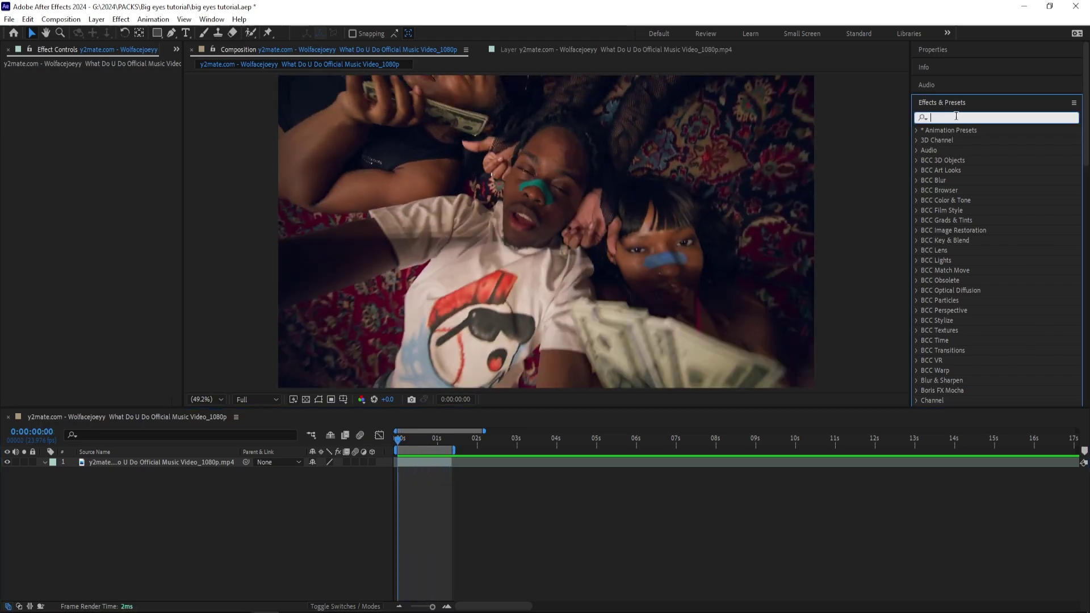
{"action": "type", "text": "bulge"}
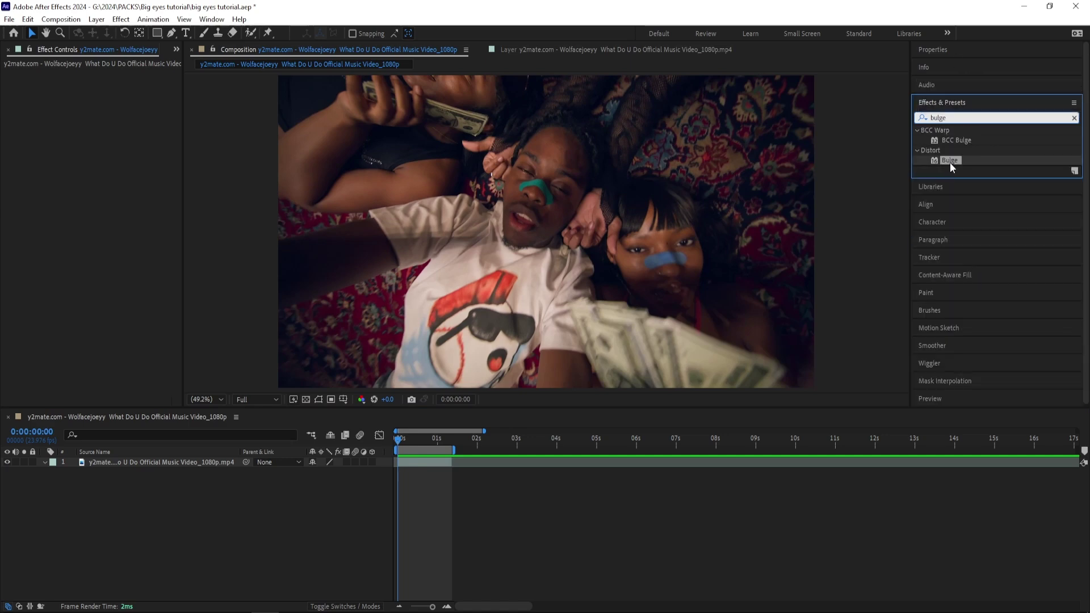
{"action": "left_click", "coordinate": [949, 163]}
{"action": "left_click_drag", "start_coordinate": [947, 159], "coordinate": [451, 462]}
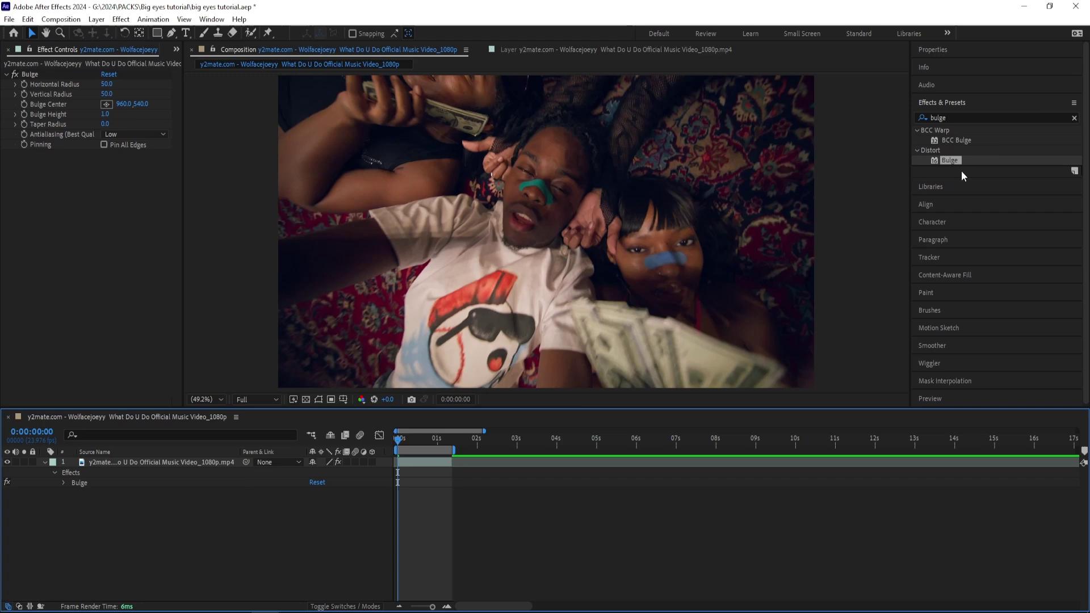
{"action": "left_click_drag", "start_coordinate": [958, 163], "coordinate": [447, 465]}
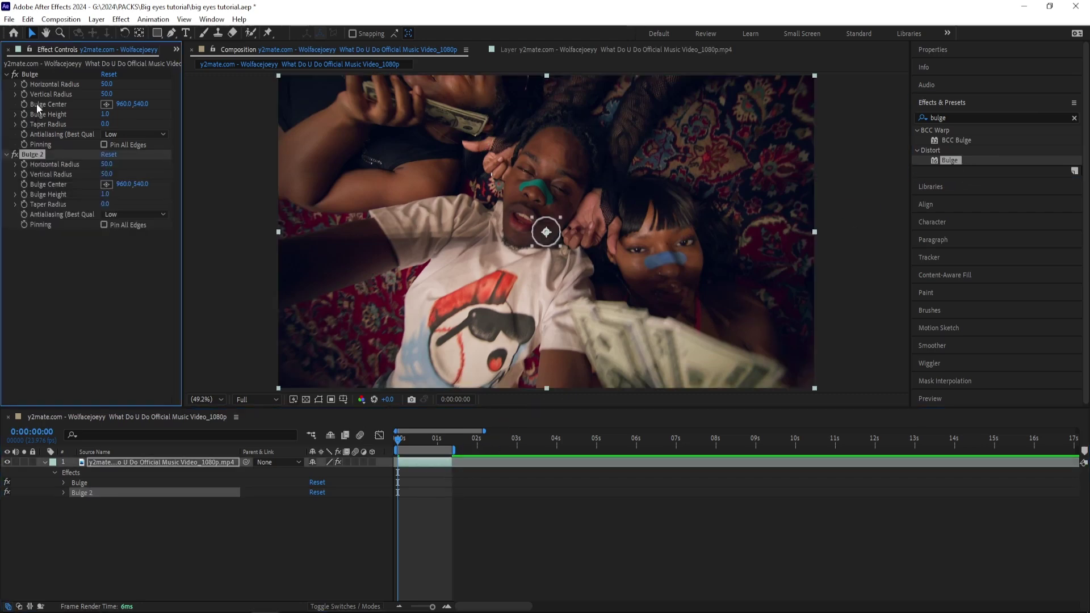
- Rename the two Bulge effects to 'Right eye' and 'Left eye'
{"action": "left_click", "coordinate": [37, 72]}
{"action": "right_click", "coordinate": [36, 71]}
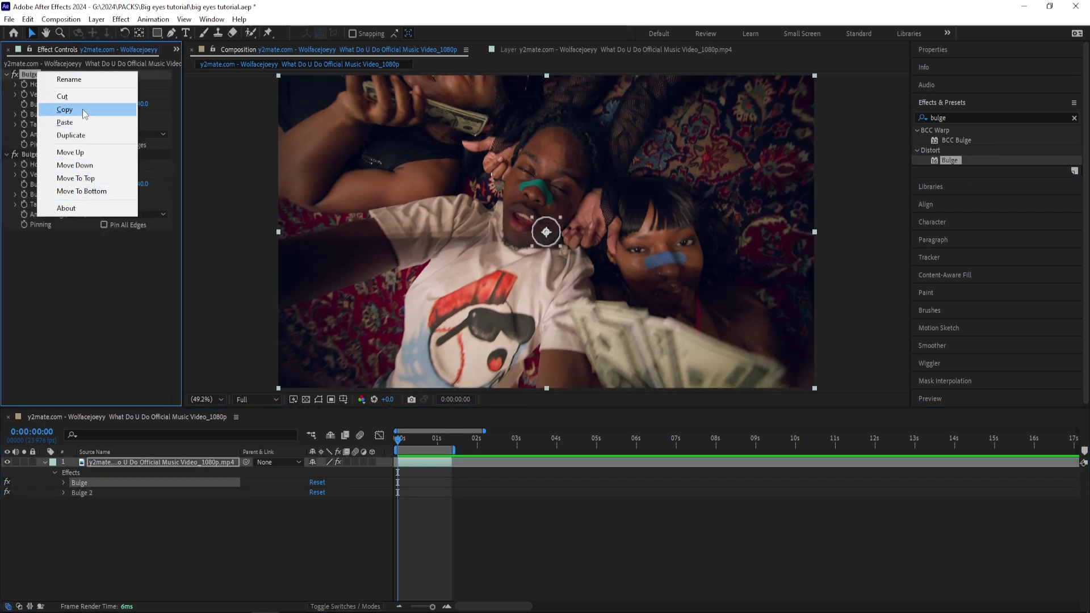
{"action": "left_click", "coordinate": [86, 80]}
{"action": "type", "text": "Ri"}
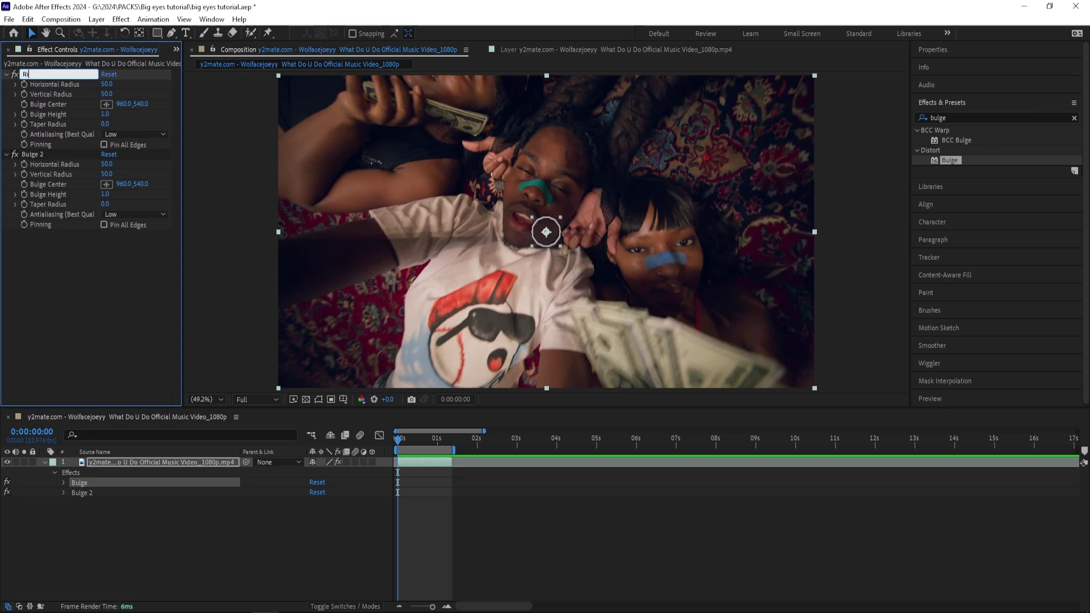
{"action": "type", "text": "ght eye"}
{"action": "key", "text": "Return"}
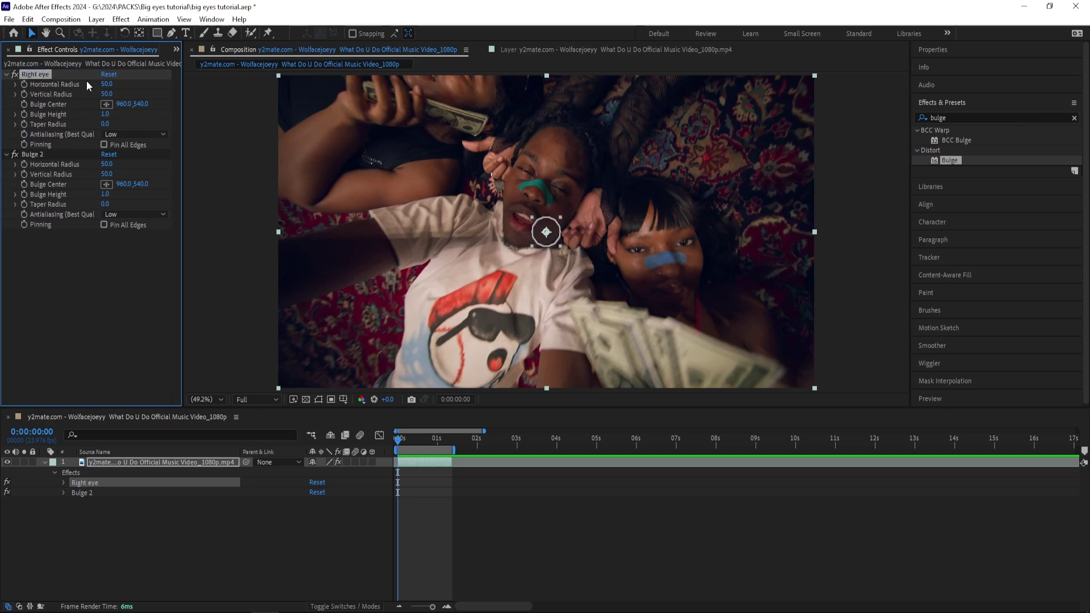
{"action": "right_click", "coordinate": [31, 152]}
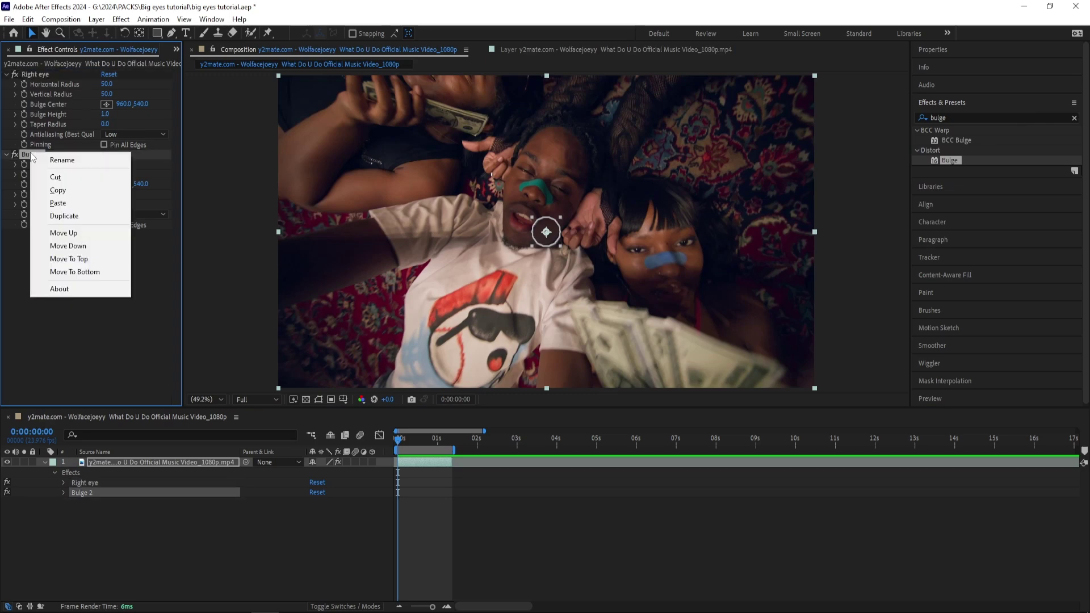
{"action": "left_click", "coordinate": [80, 161]}
{"action": "type", "text": "Left ey"}
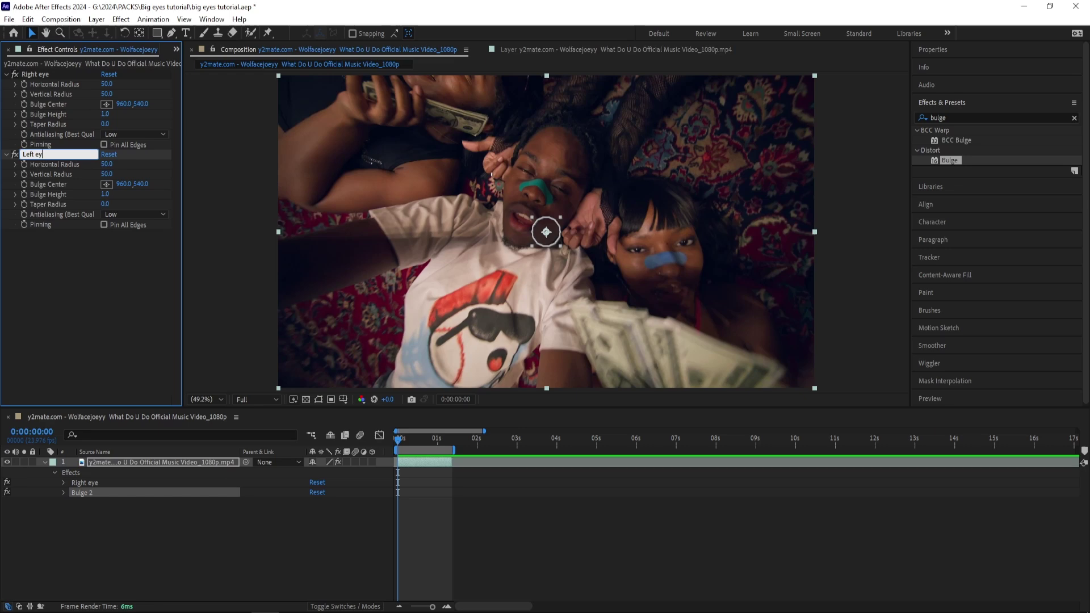
{"action": "type", "text": "e"}
{"action": "key", "text": "Return"}
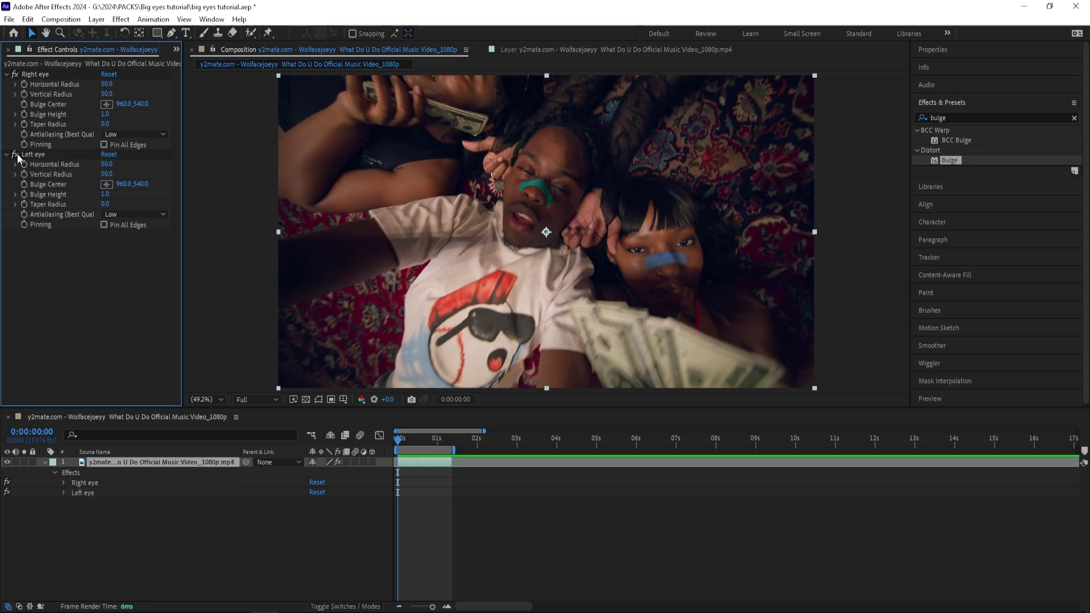
- At frame 12, center the Right eye bulge on his eye with radii 42 × 33 and height 1.8
{"action": "left_click", "coordinate": [33, 74]}
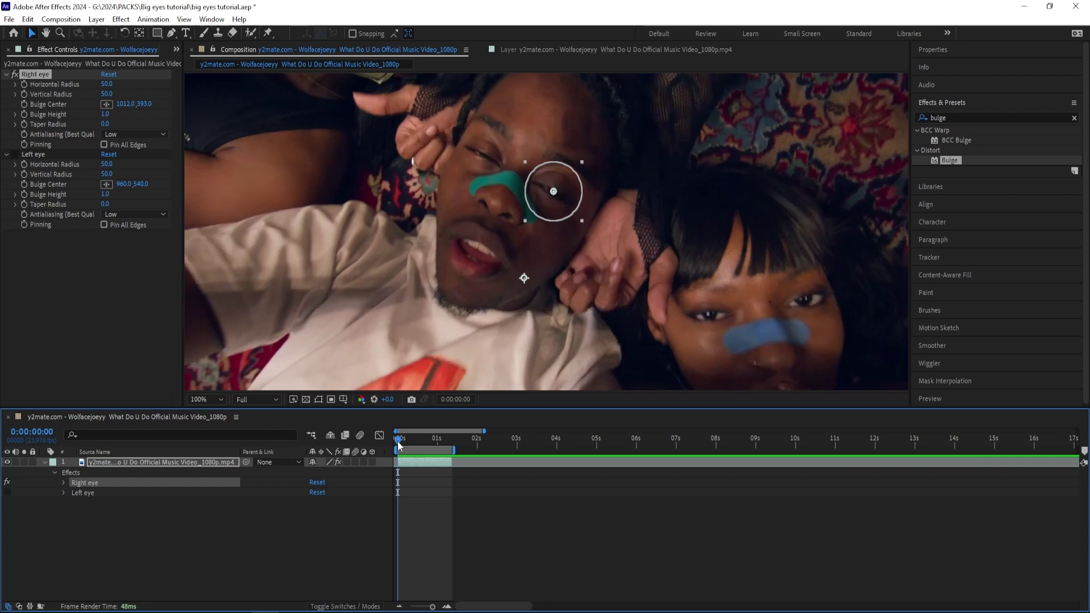
{"action": "left_click_drag", "start_coordinate": [399, 445], "coordinate": [417, 443]}
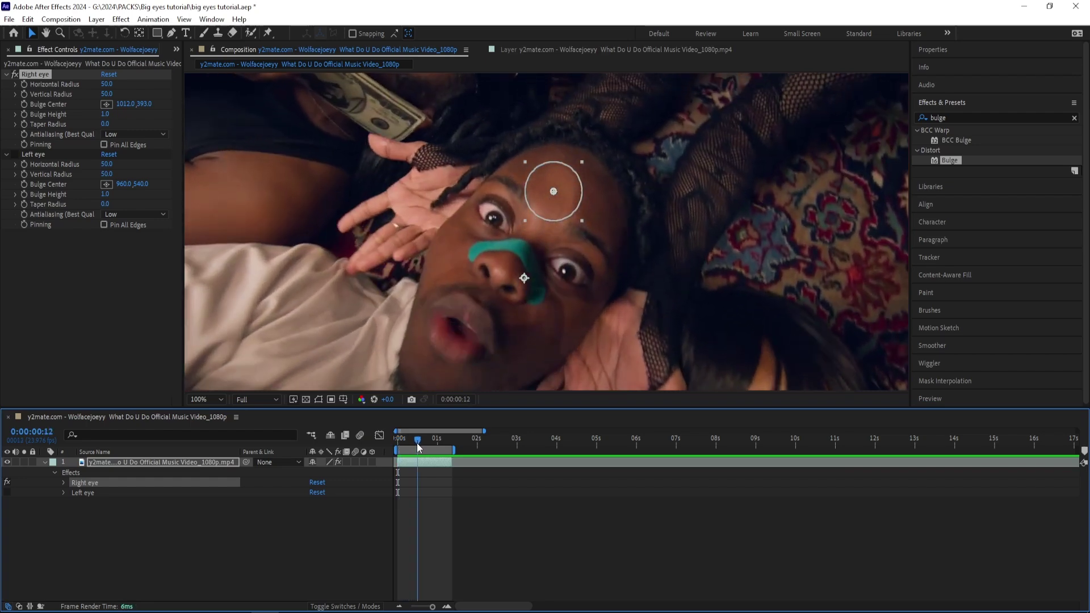
{"action": "left_click_drag", "start_coordinate": [553, 193], "coordinate": [566, 270]}
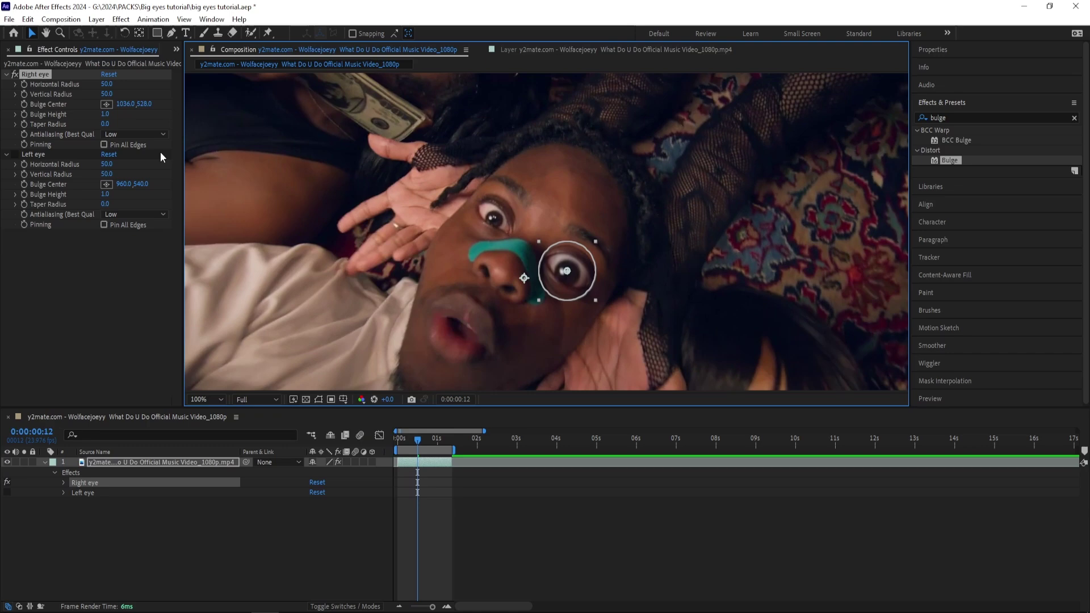
{"action": "left_click", "coordinate": [108, 86]}
{"action": "left_click_drag", "start_coordinate": [108, 86], "coordinate": [150, 121]}
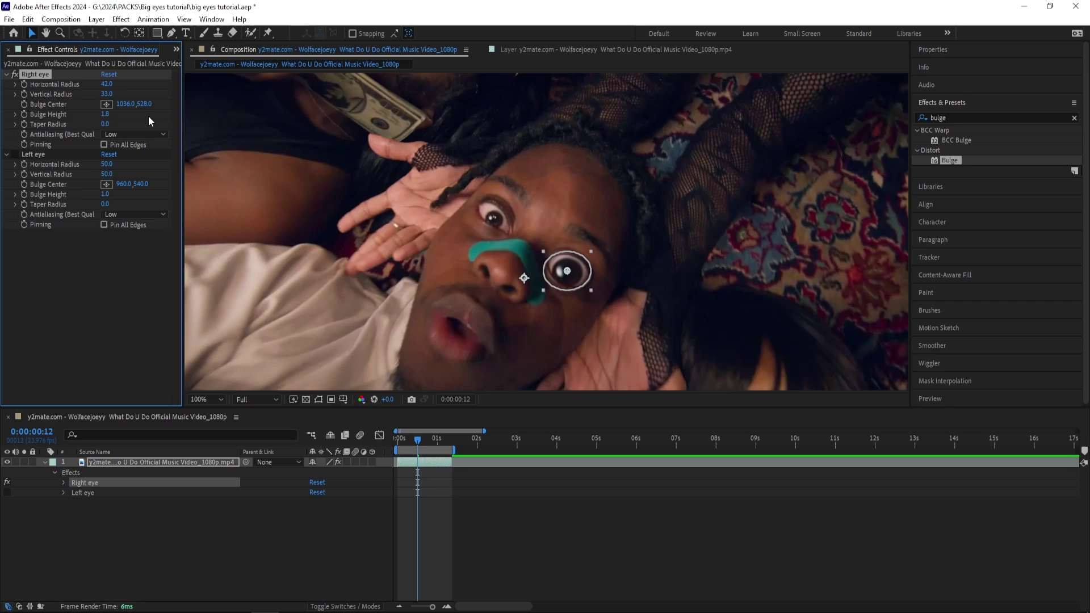
- Start keyframing the Right eye Bulge Center, undoing a trial move at frame 6
{"action": "left_click", "coordinate": [25, 103]}
{"action": "left_click_drag", "start_coordinate": [418, 444], "coordinate": [408, 444]}
{"action": "left_click_drag", "start_coordinate": [567, 268], "coordinate": [564, 238]}
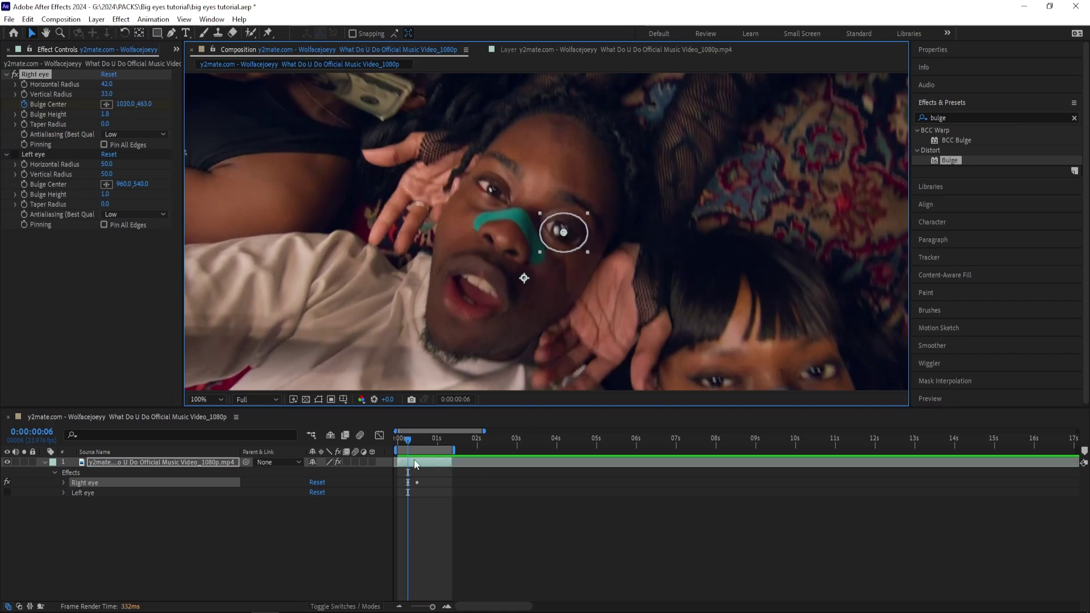
{"action": "key", "text": "ctrl+z"}
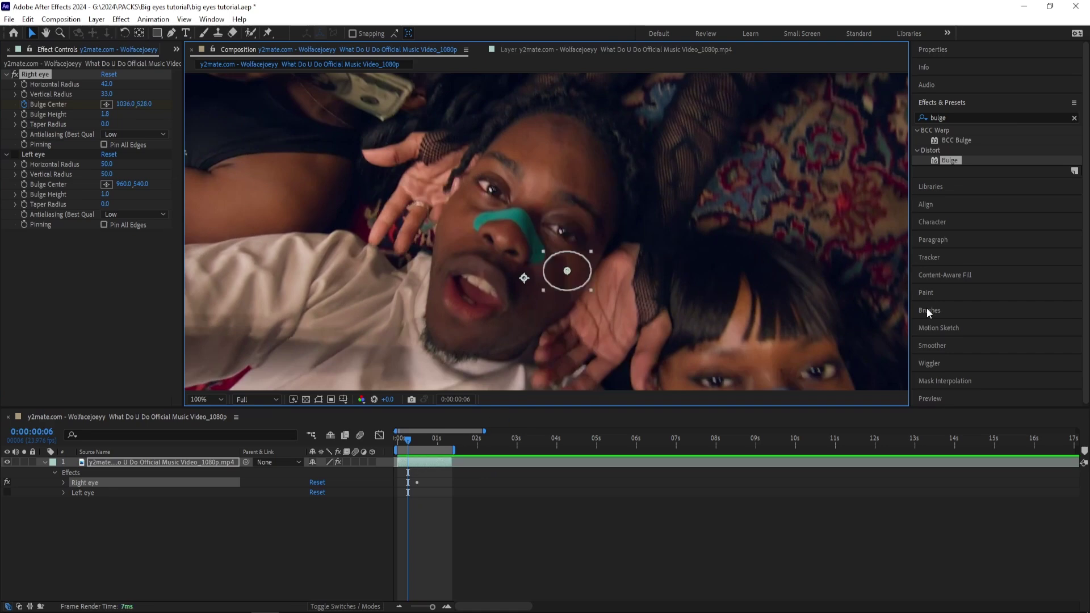
- Open the Tracker panel and start a motion track with Track Point 1 over his eye
{"action": "left_click", "coordinate": [948, 256]}
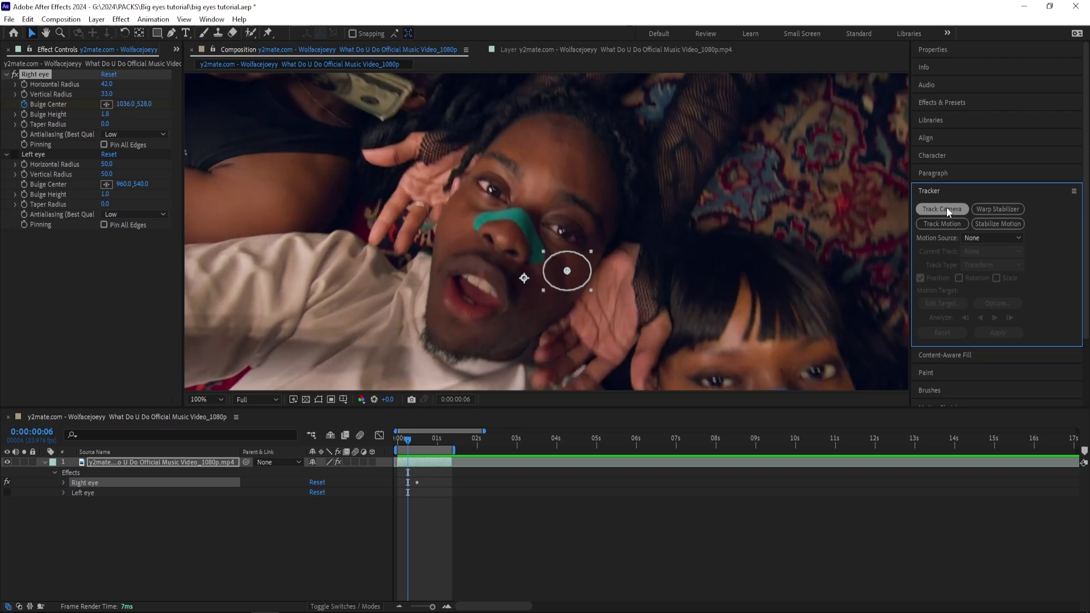
{"action": "left_click", "coordinate": [211, 20]}
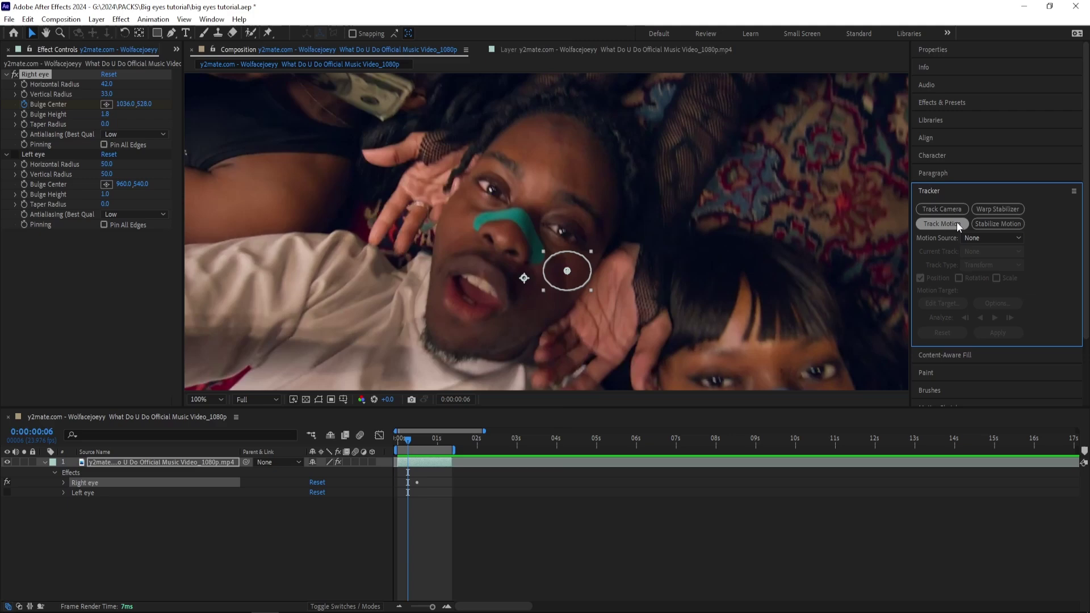
{"action": "left_click", "coordinate": [956, 223]}
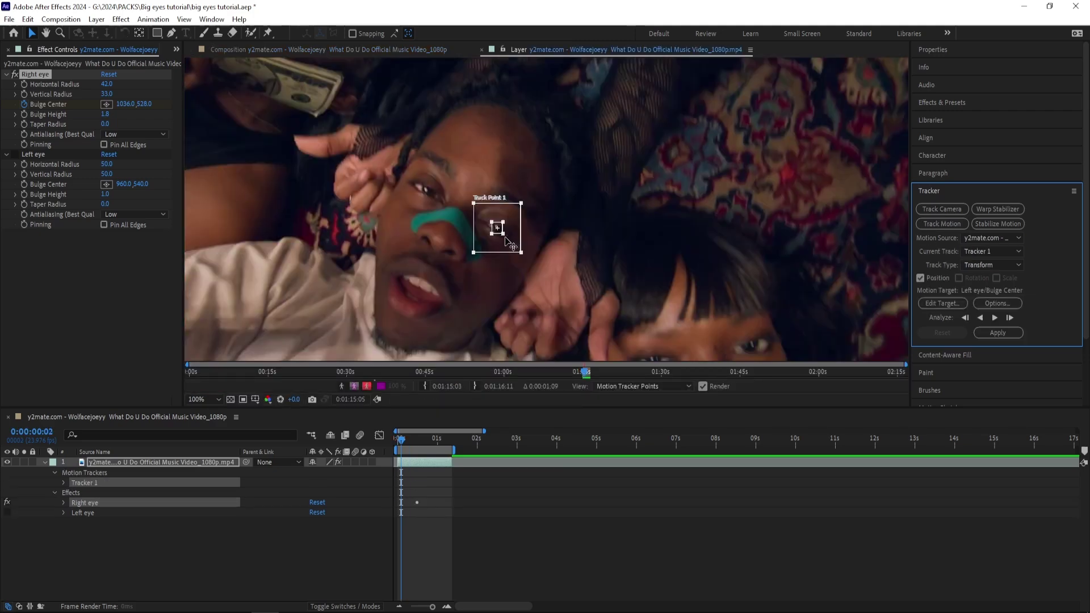
{"action": "left_click_drag", "start_coordinate": [510, 233], "coordinate": [510, 232]}
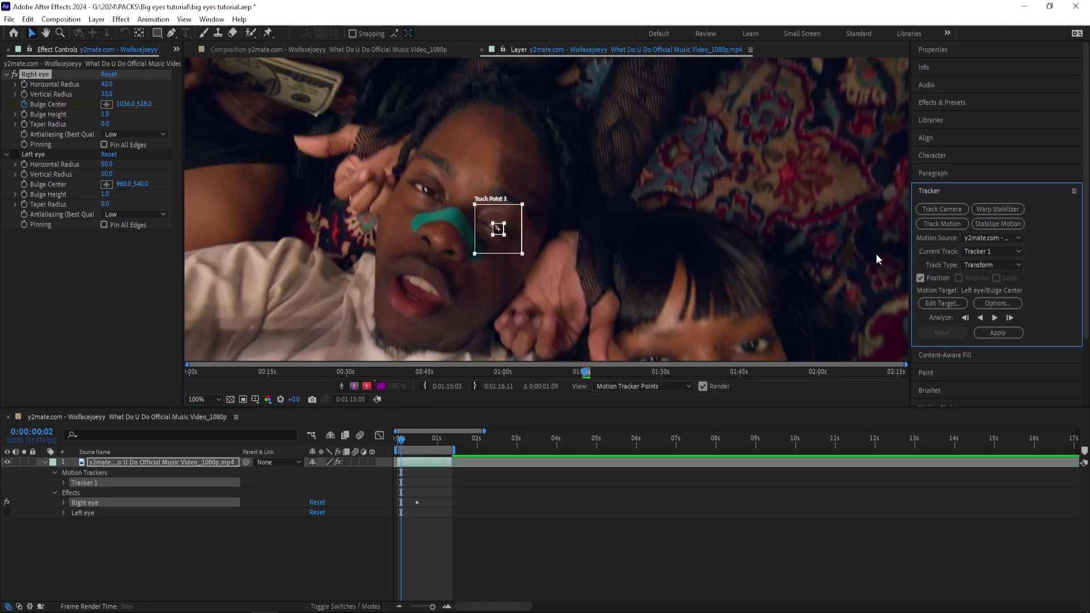
{"action": "scroll", "coordinate": [560, 234], "scroll_direction": "up", "scroll_amount": 2}
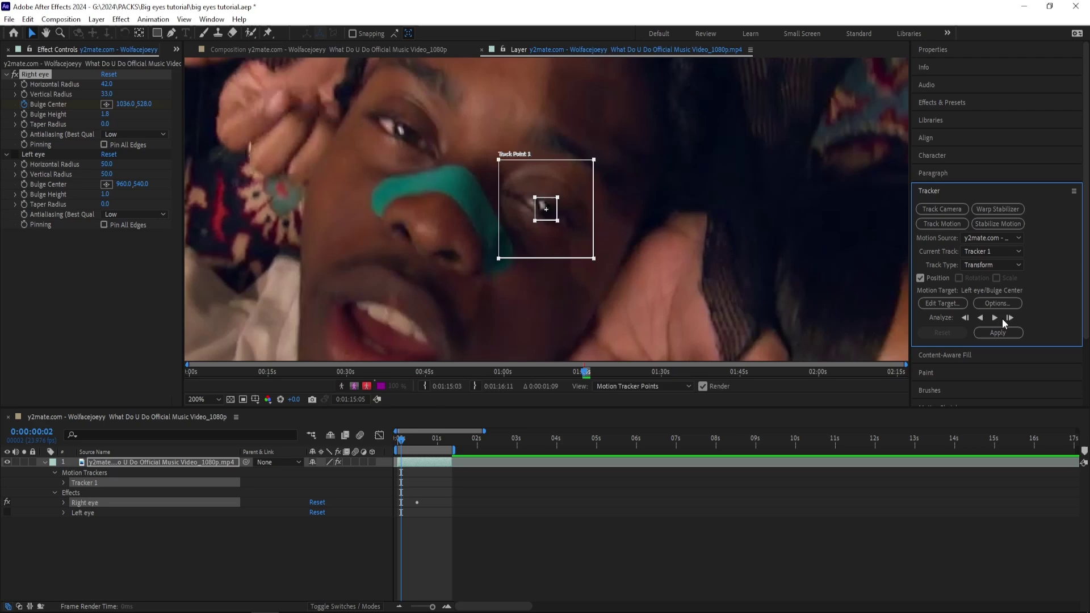
- Test a forward analysis, then realign the track point on the eye at frame 6
{"action": "left_click", "coordinate": [996, 317]}
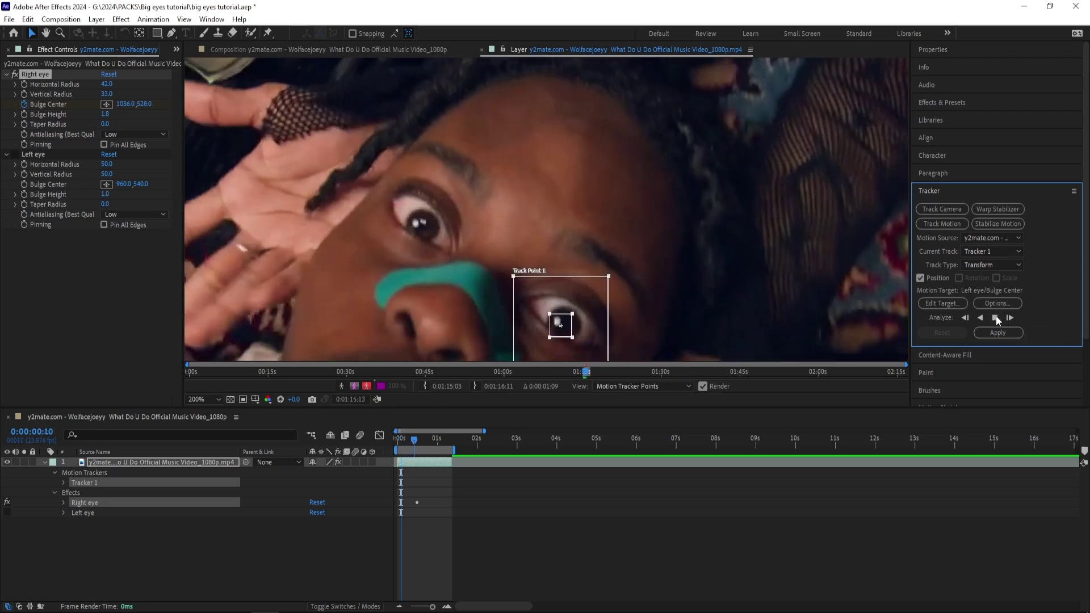
{"action": "left_click", "coordinate": [996, 317]}
{"action": "left_click", "coordinate": [413, 442]}
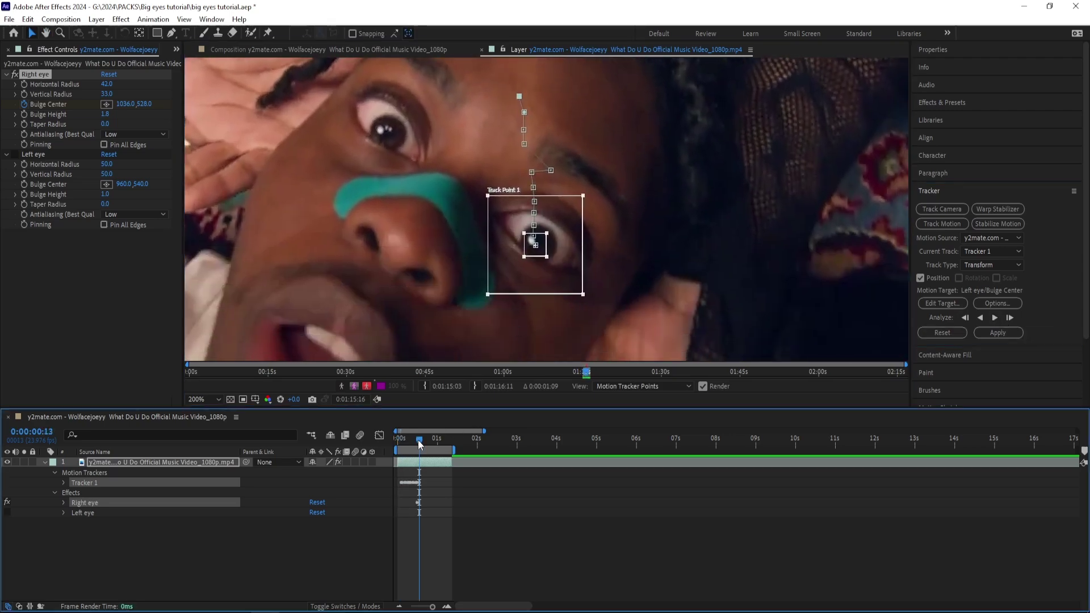
{"action": "left_click_drag", "start_coordinate": [413, 443], "coordinate": [408, 443]}
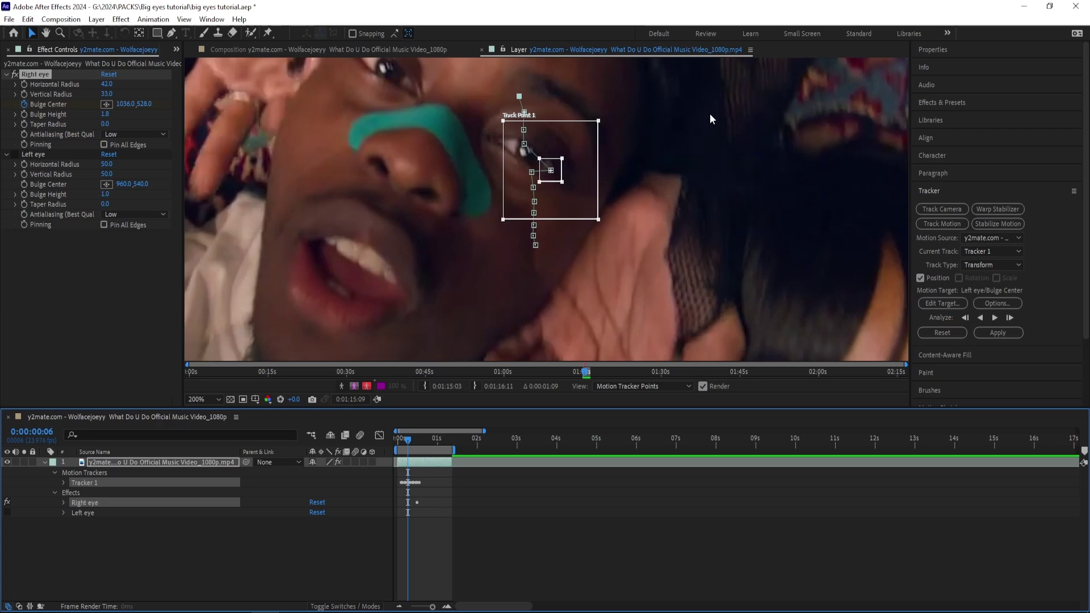
{"action": "left_click_drag", "start_coordinate": [555, 173], "coordinate": [535, 160]}
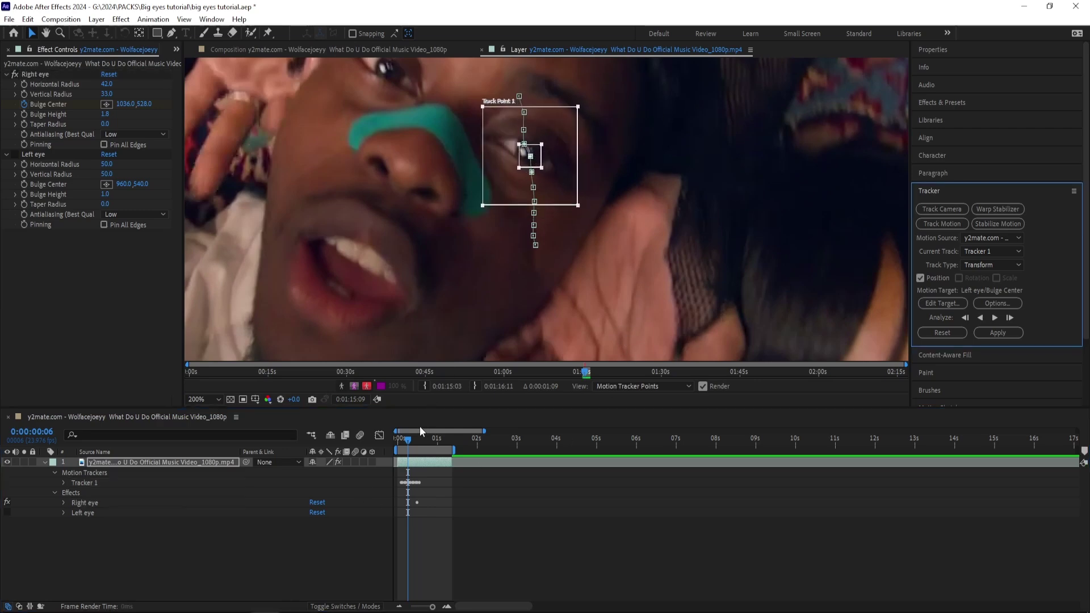
- Track the eye one frame at a time from frame 12 through 0:00:01:08
{"action": "left_click", "coordinate": [418, 444]}
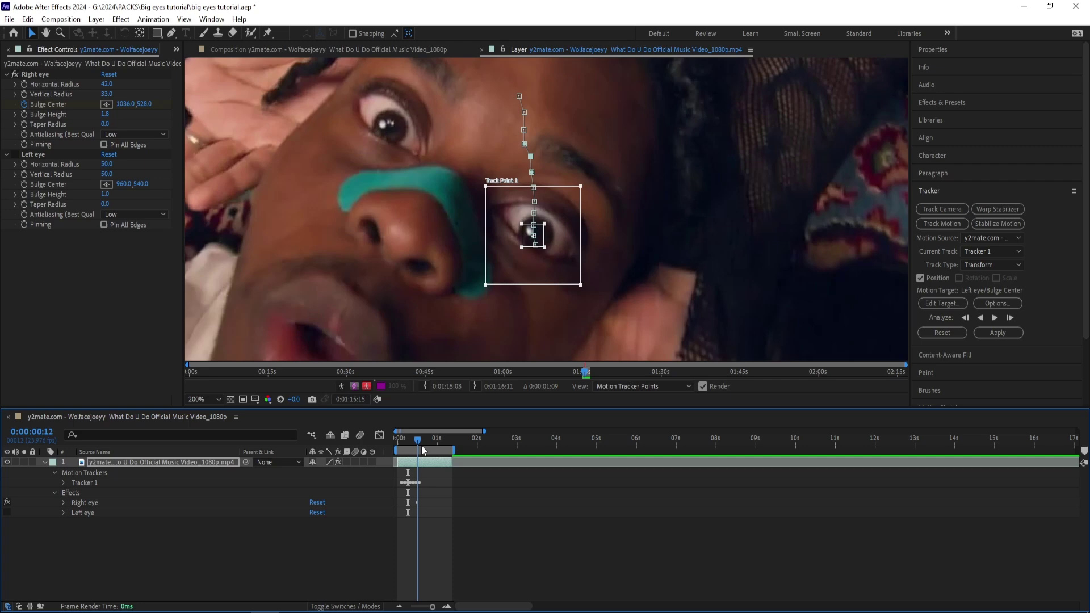
{"action": "left_click", "coordinate": [1009, 318]}
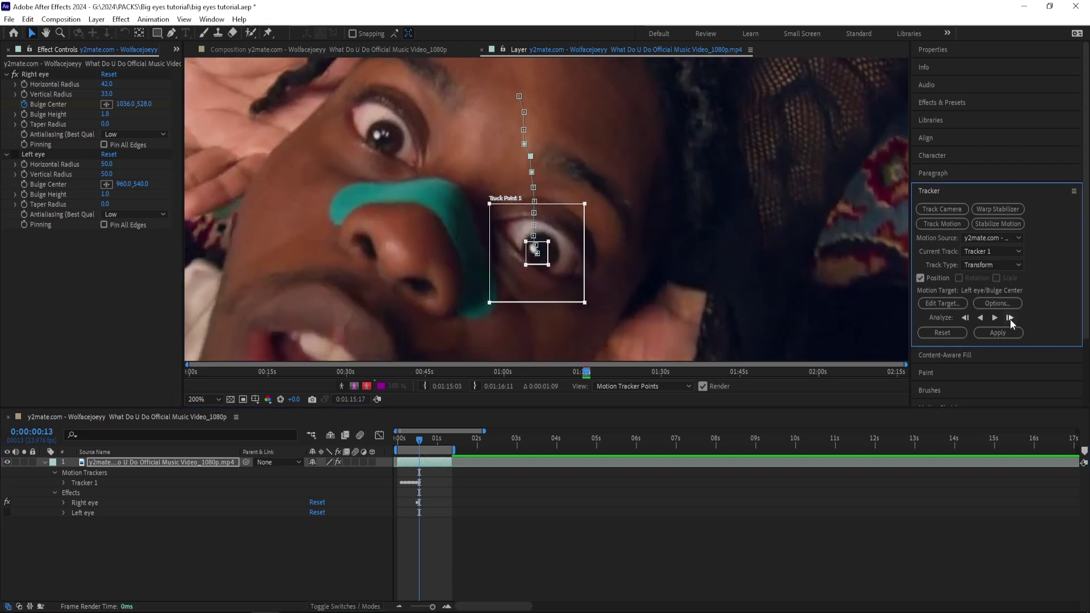
{"action": "left_click", "coordinate": [1009, 318]}
{"action": "left_click", "coordinate": [1010, 318]}
{"action": "left_click", "coordinate": [1010, 318]}
{"action": "left_click", "coordinate": [1009, 318]}
{"action": "left_click", "coordinate": [1009, 317]}
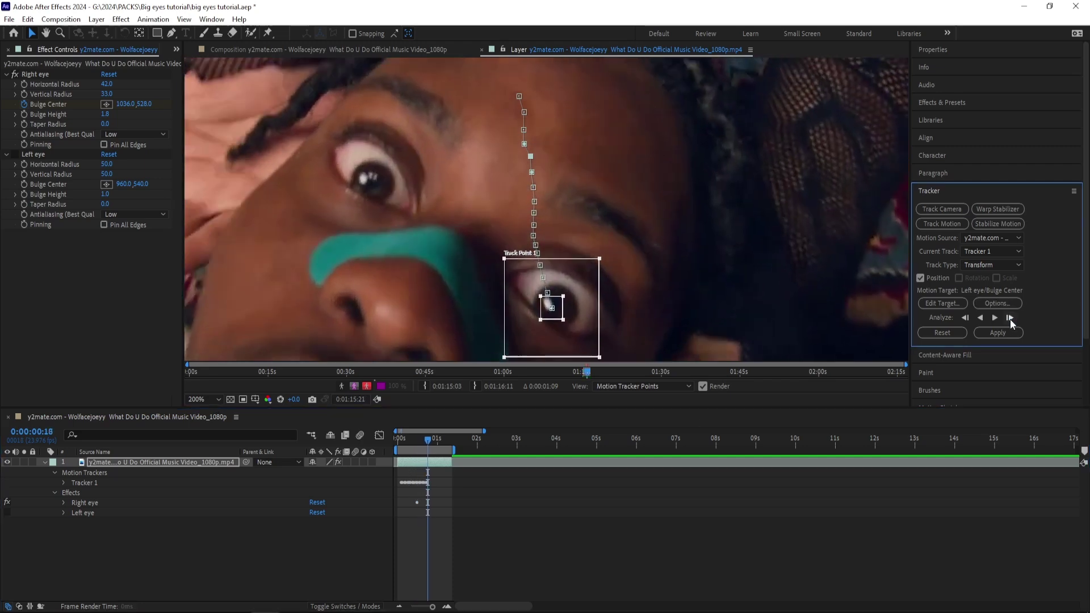
{"action": "left_click", "coordinate": [1010, 317]}
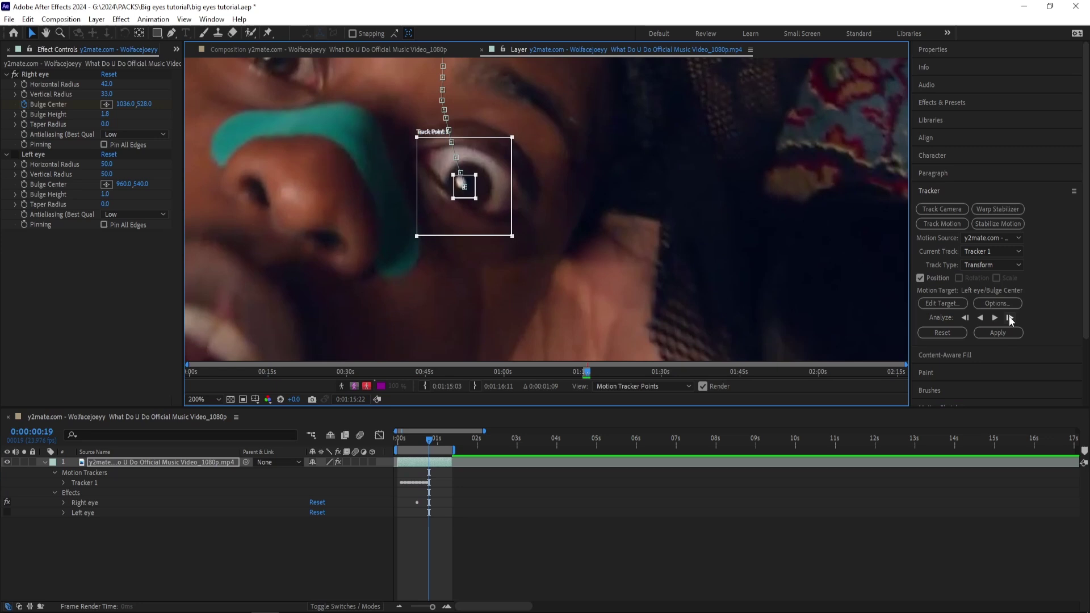
{"action": "left_click", "coordinate": [1009, 318]}
{"action": "left_click", "coordinate": [1009, 317]}
{"action": "left_click", "coordinate": [1009, 317]}
{"action": "left_click", "coordinate": [1010, 318]}
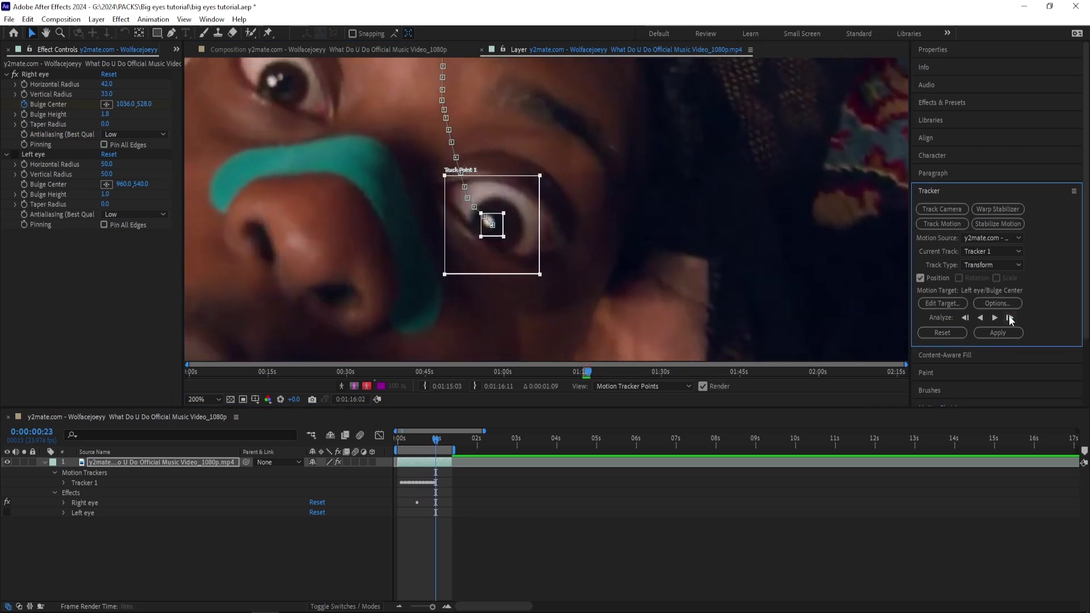
{"action": "left_click", "coordinate": [1009, 318]}
{"action": "left_click", "coordinate": [1010, 318]}
{"action": "left_click", "coordinate": [1010, 318]}
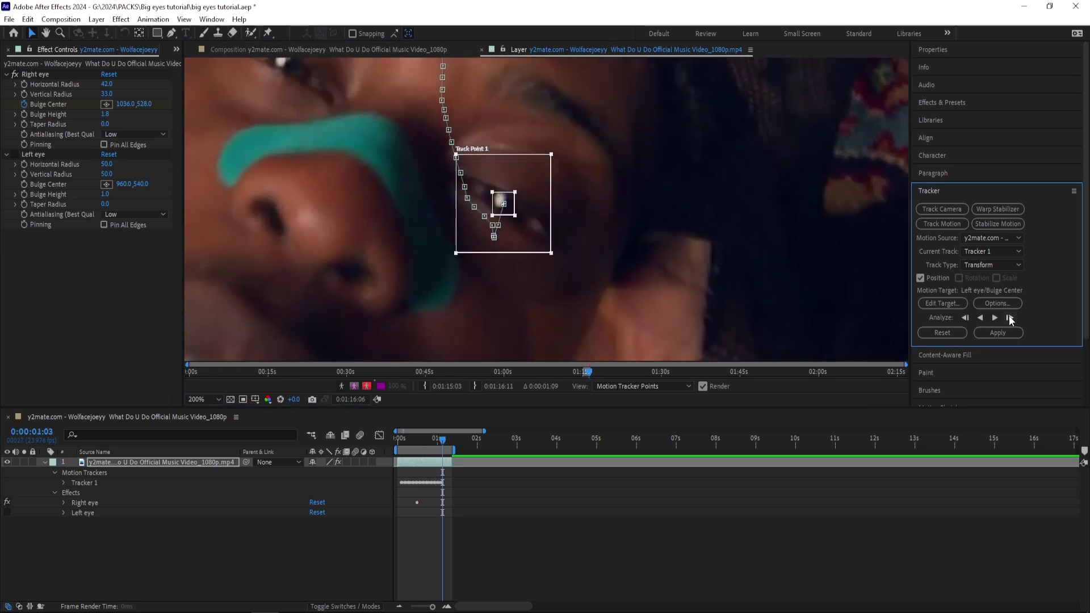
{"action": "left_click", "coordinate": [1009, 318]}
{"action": "left_click", "coordinate": [1009, 318]}
{"action": "left_click", "coordinate": [1009, 318]}
{"action": "left_click", "coordinate": [1010, 318]}
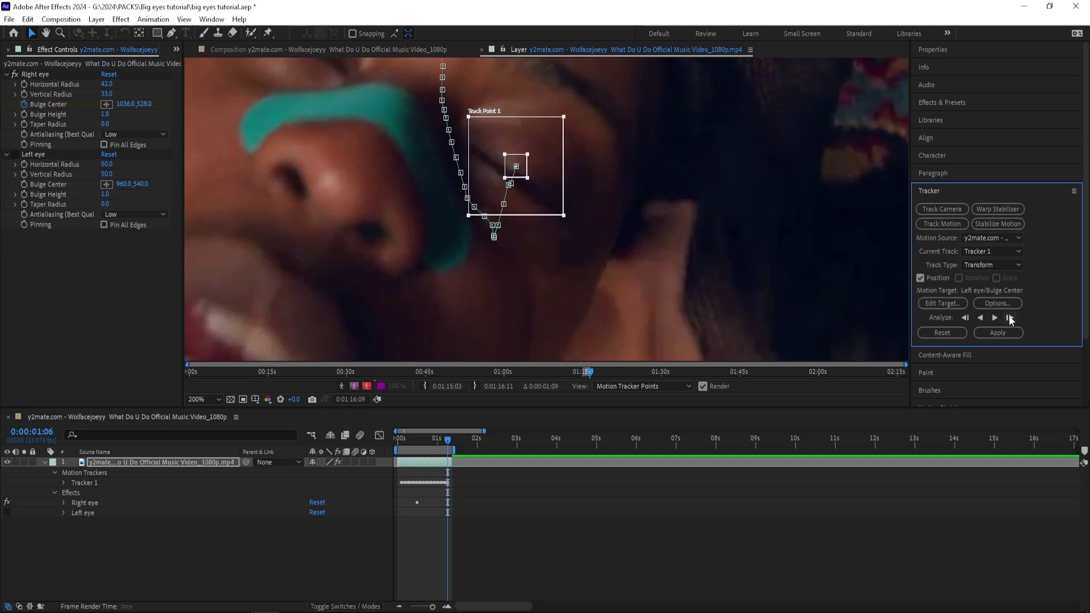
{"action": "left_click", "coordinate": [1010, 318]}
{"action": "left_click", "coordinate": [1010, 318]}
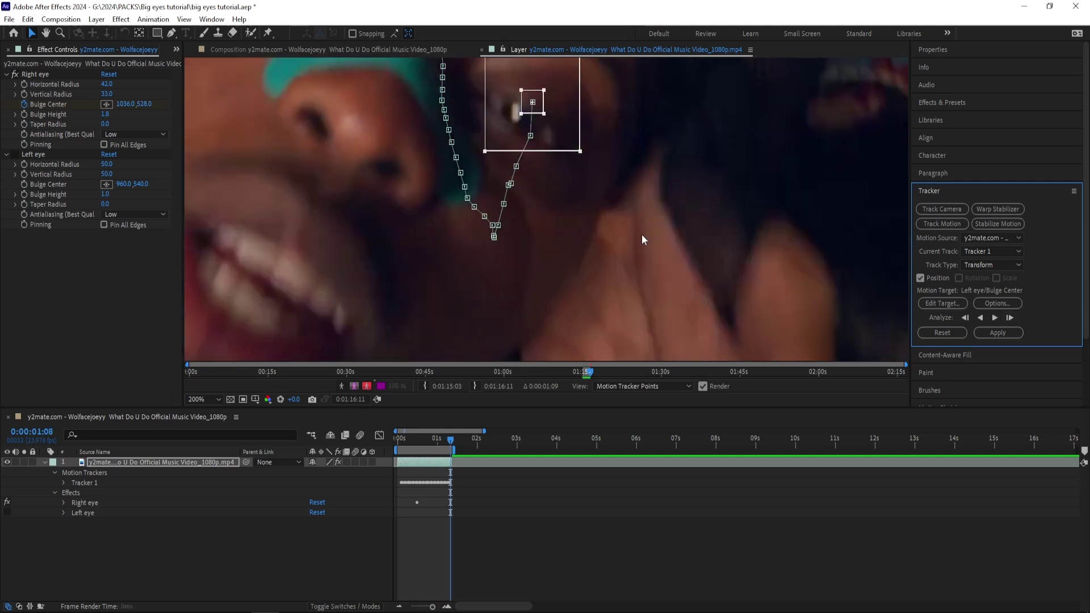
{"action": "left_click", "coordinate": [553, 122]}
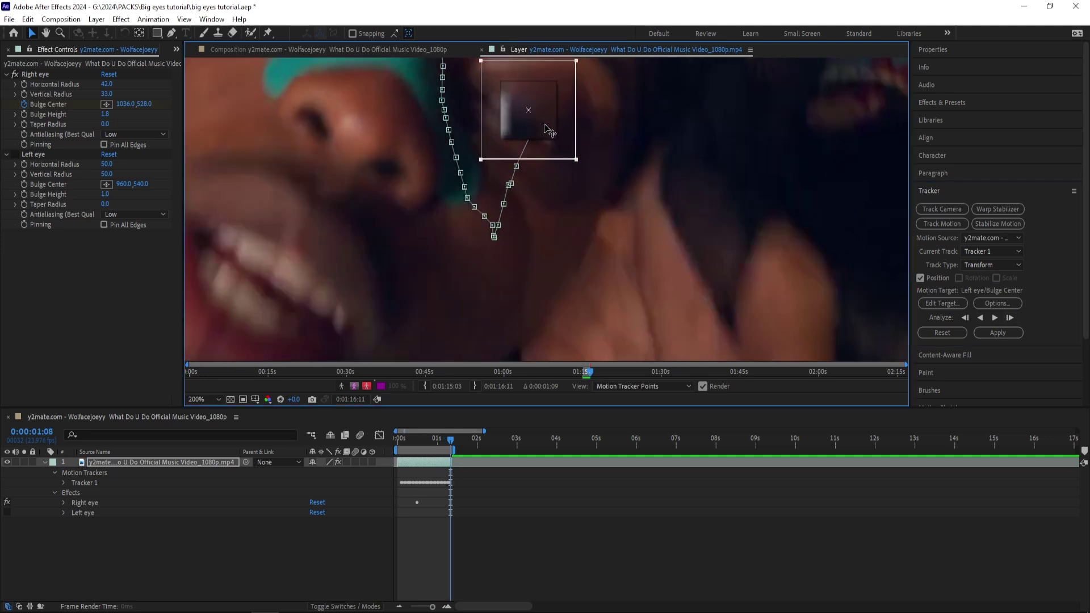
- From the first frame, set the tracker's target to Effect point control Right eye/Bulge Center
{"action": "key", "text": "Home"}
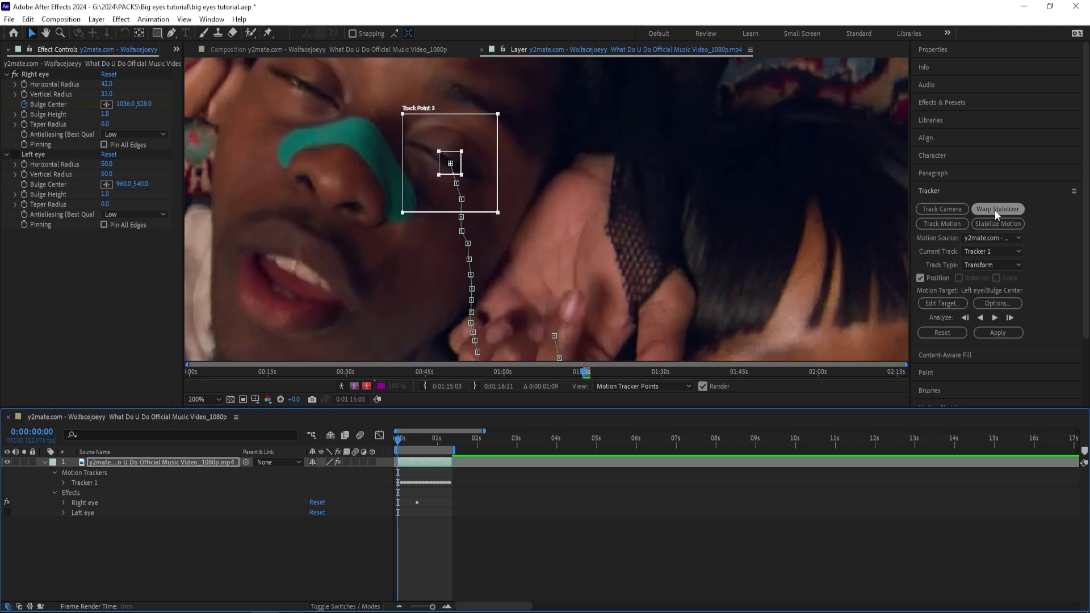
{"action": "left_click", "coordinate": [943, 304]}
{"action": "left_click", "coordinate": [585, 310]}
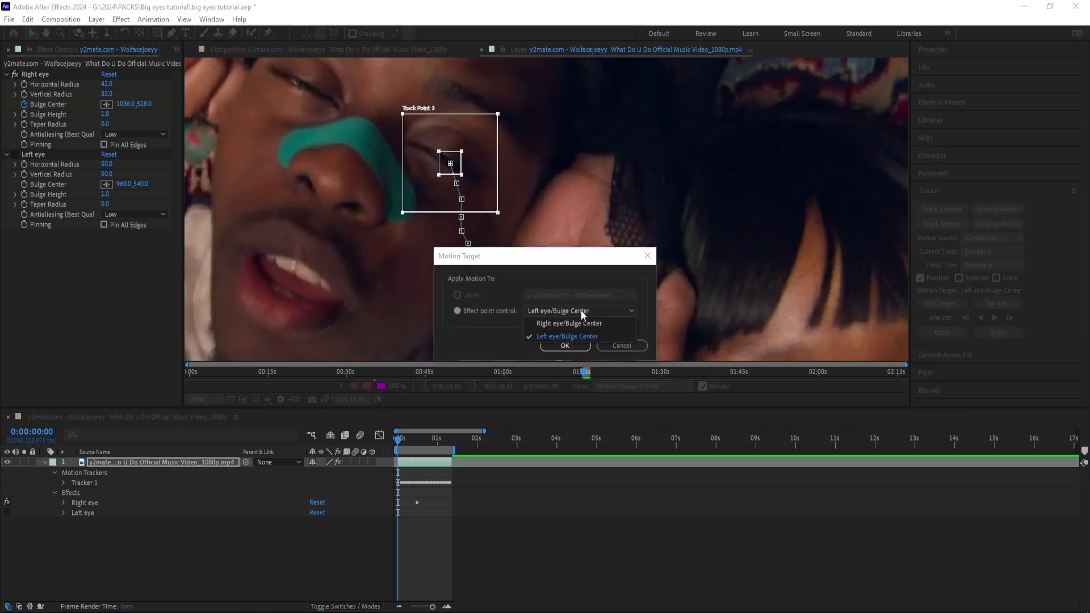
{"action": "left_click", "coordinate": [482, 311]}
{"action": "left_click", "coordinate": [559, 312]}
{"action": "left_click", "coordinate": [559, 324]}
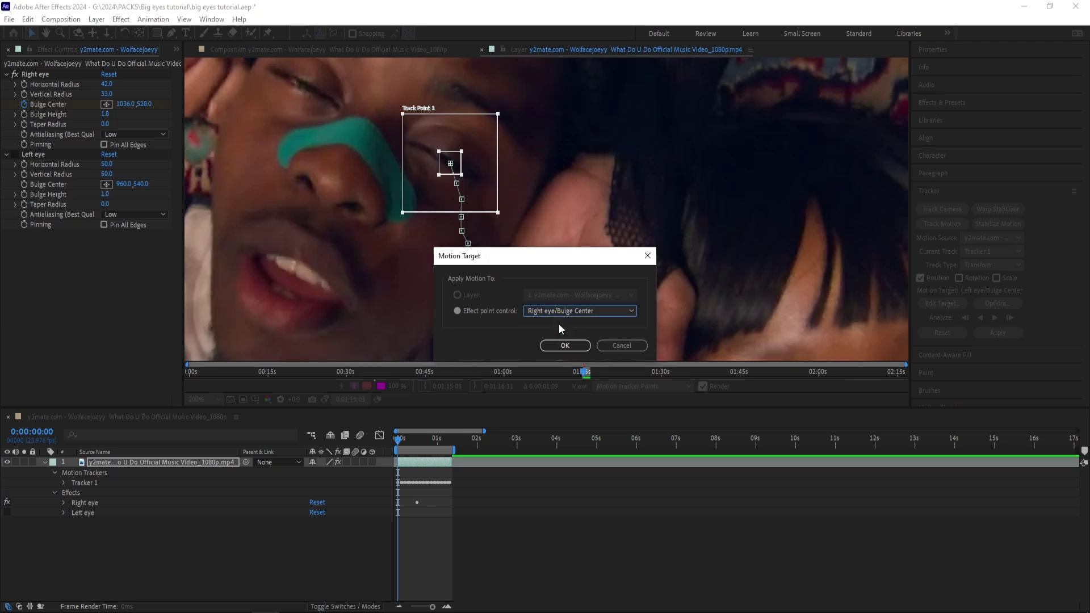
{"action": "left_click", "coordinate": [565, 346]}
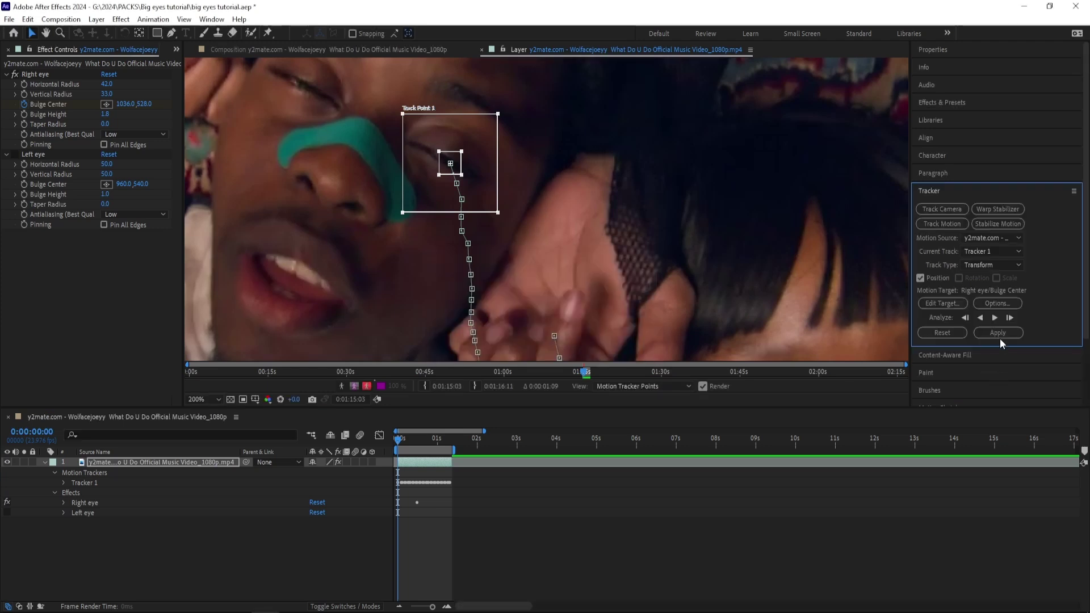
- Apply the track to the Right eye bulge centre in X and Y and preview it
{"action": "left_click", "coordinate": [999, 334]}
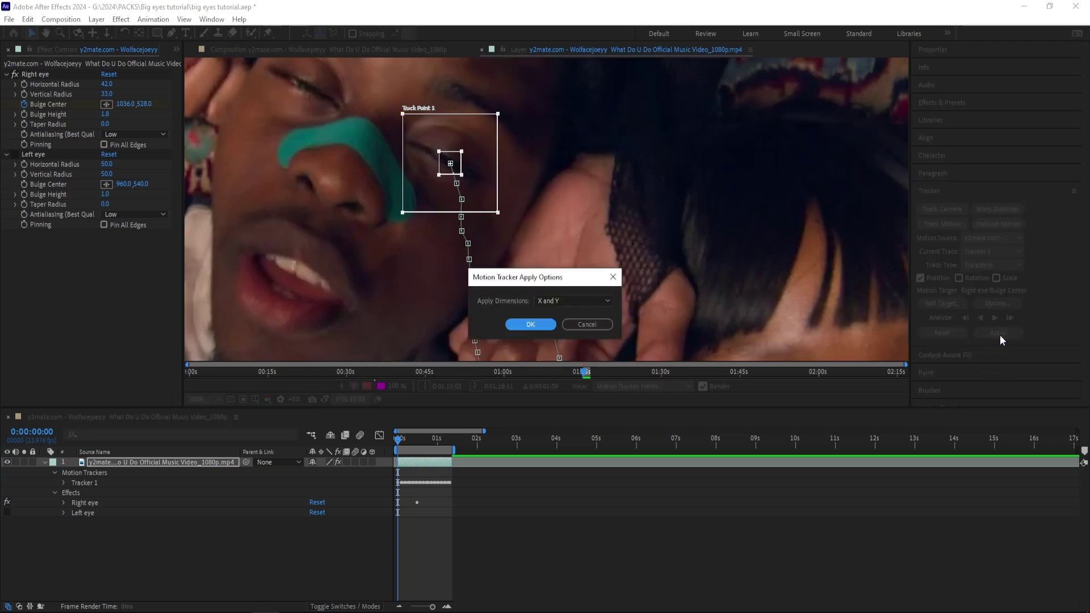
{"action": "left_click", "coordinate": [535, 324]}
{"action": "key", "text": "space"}
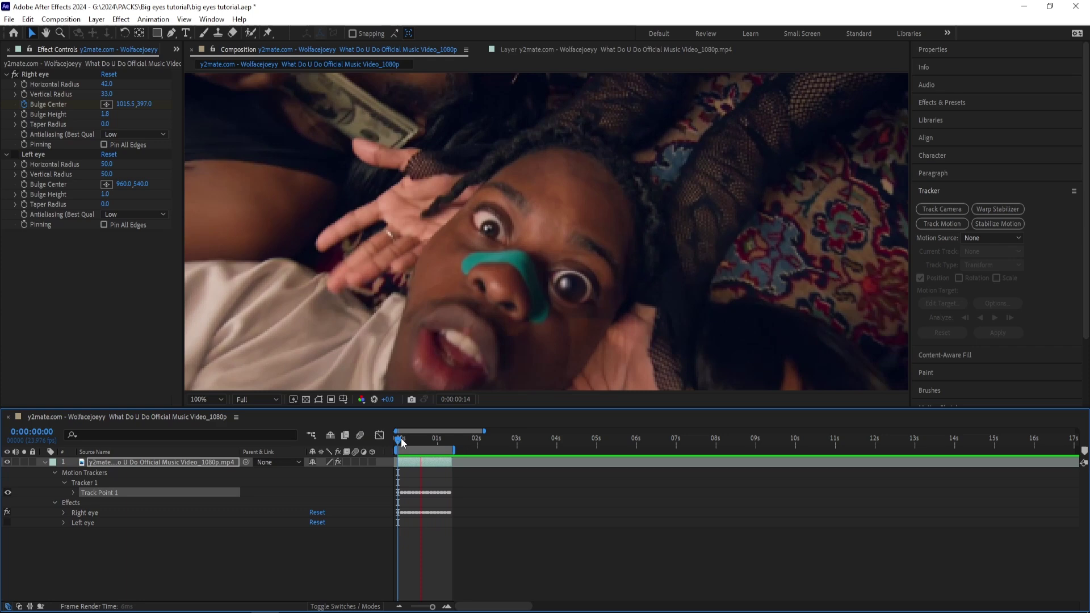
- Stop the preview, check where the eye opens, and return to the closed-eye first frame
{"action": "key", "text": "space"}
{"action": "key", "text": "ctrl+shift+a"}
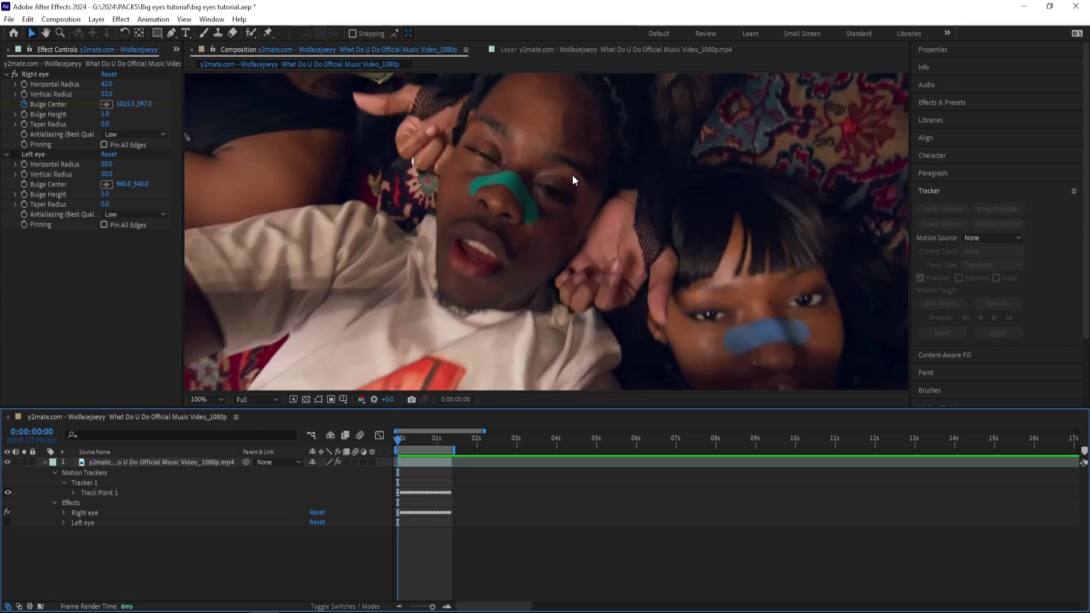
{"action": "left_click_drag", "start_coordinate": [399, 444], "coordinate": [410, 444]}
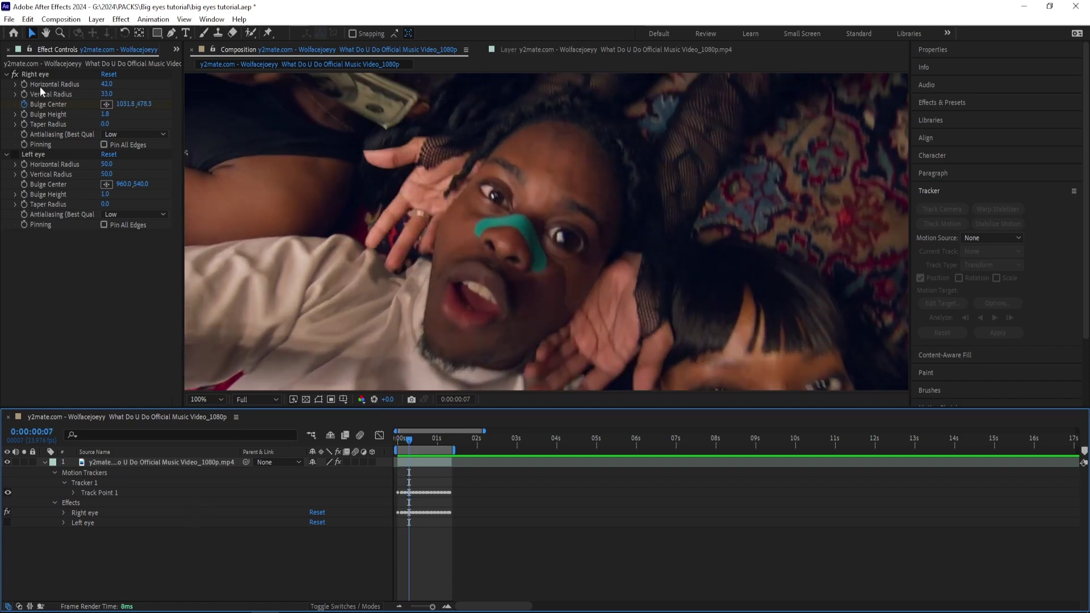
{"action": "right_click", "coordinate": [24, 84]}
{"action": "key", "text": "Escape"}
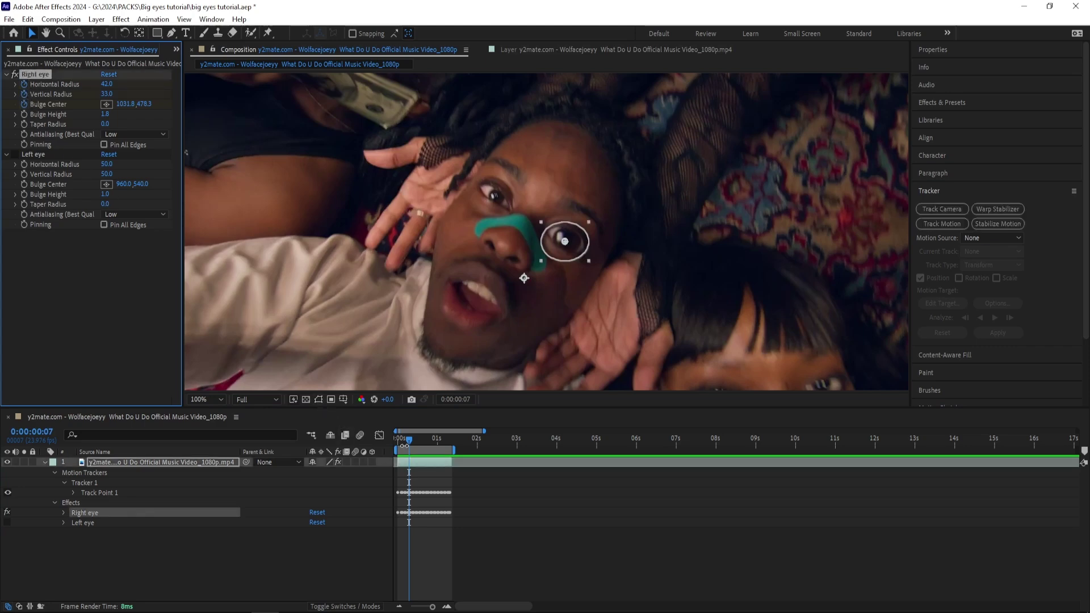
{"action": "left_click_drag", "start_coordinate": [411, 445], "coordinate": [393, 440]}
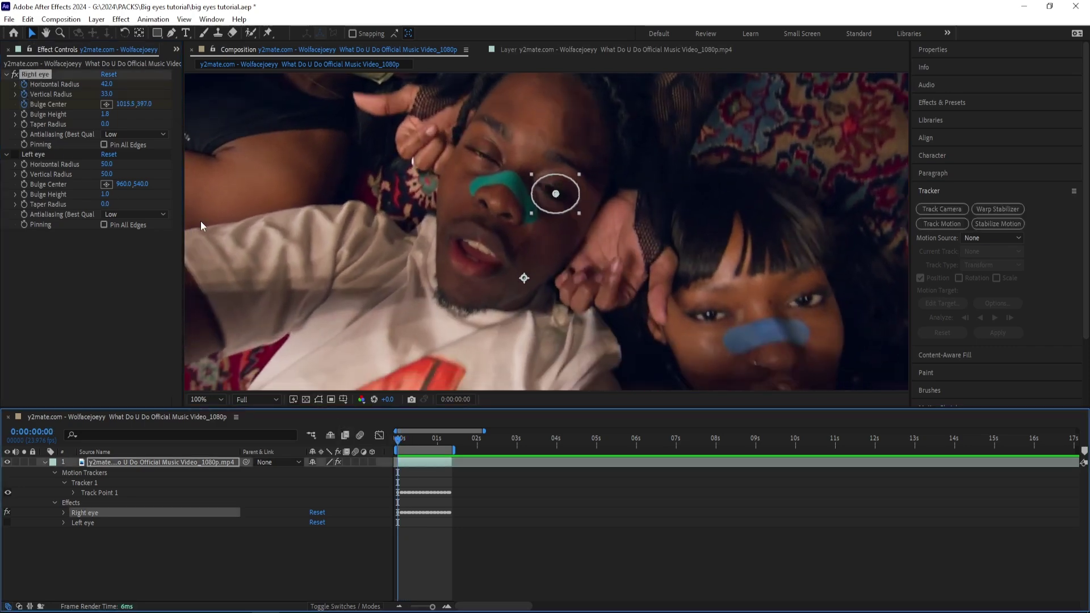
- Set the Right eye Horizontal and Vertical Radius to 0 on the first frame
{"action": "left_click_drag", "start_coordinate": [107, 84], "coordinate": [96, 86]}
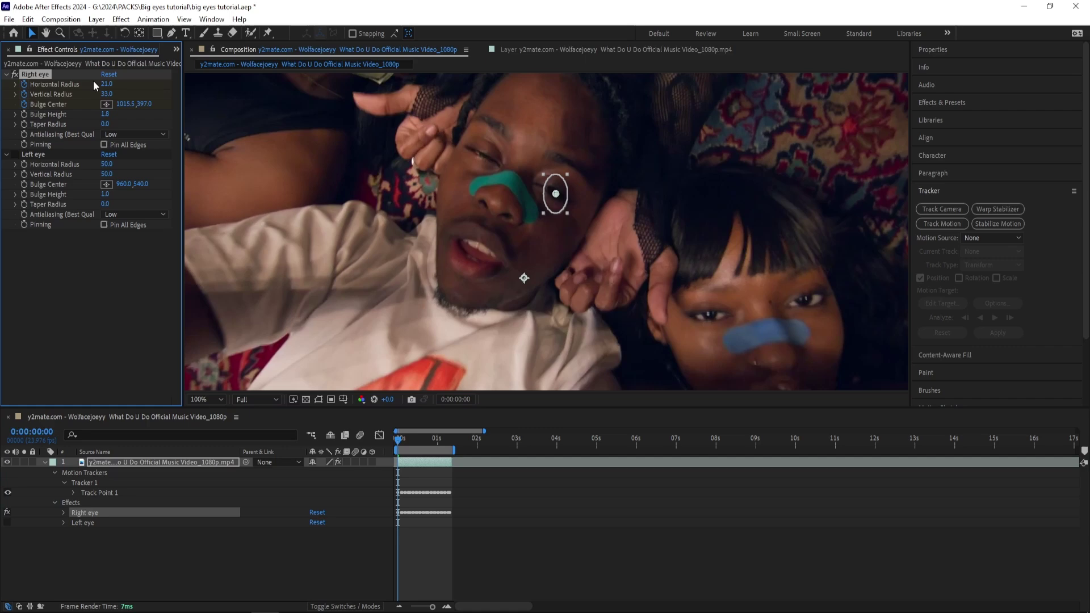
{"action": "key", "text": "Return"}
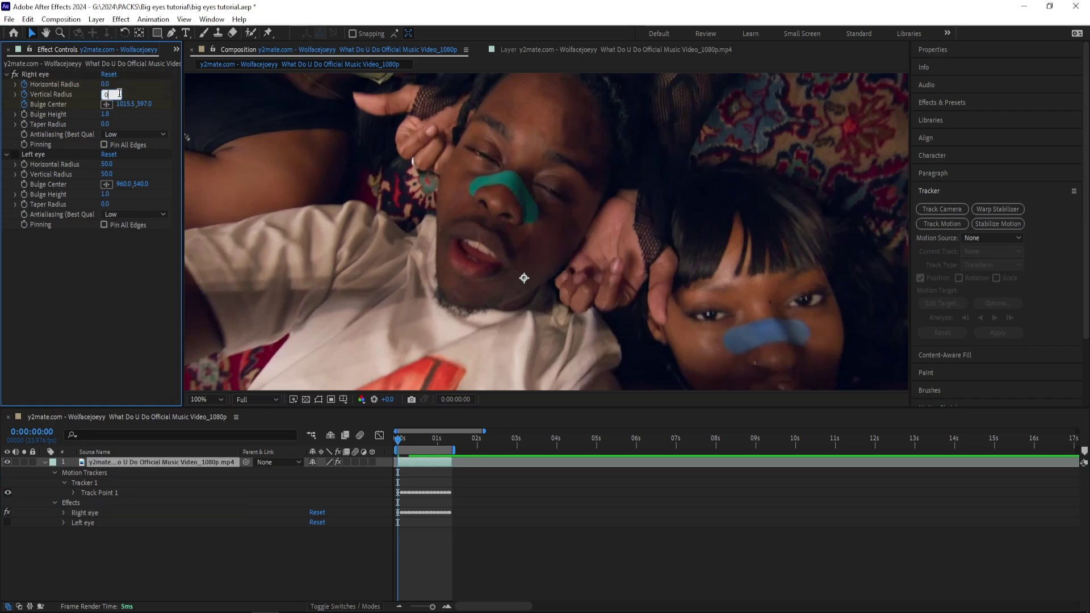
{"action": "left_click", "coordinate": [119, 93]}
{"action": "type", "text": "0"}
{"action": "key", "text": "Return"}
{"action": "key", "text": "shift+slash"}
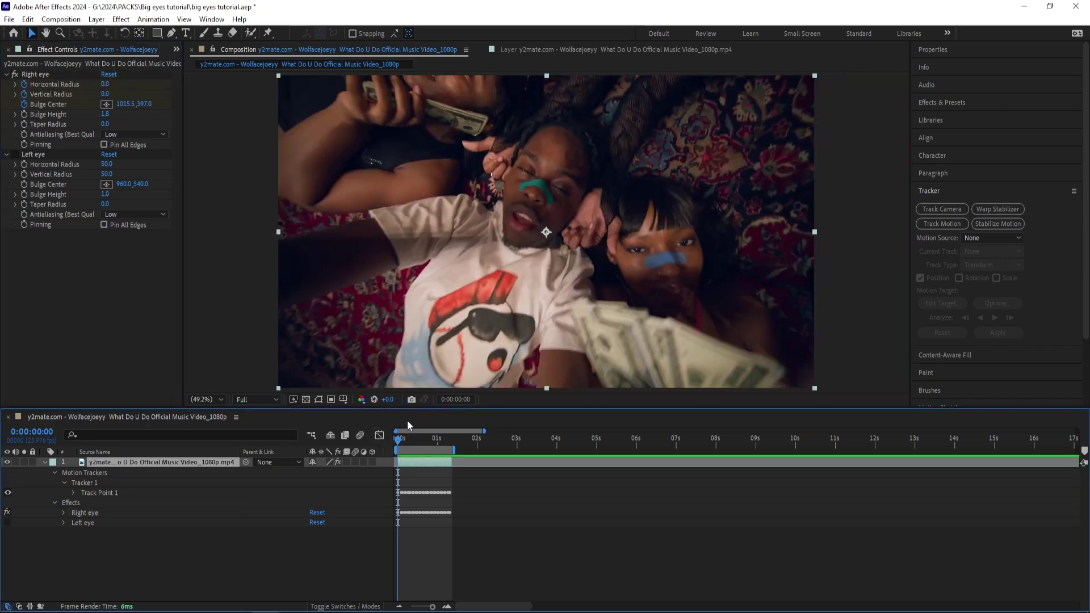
{"action": "key", "text": "space"}
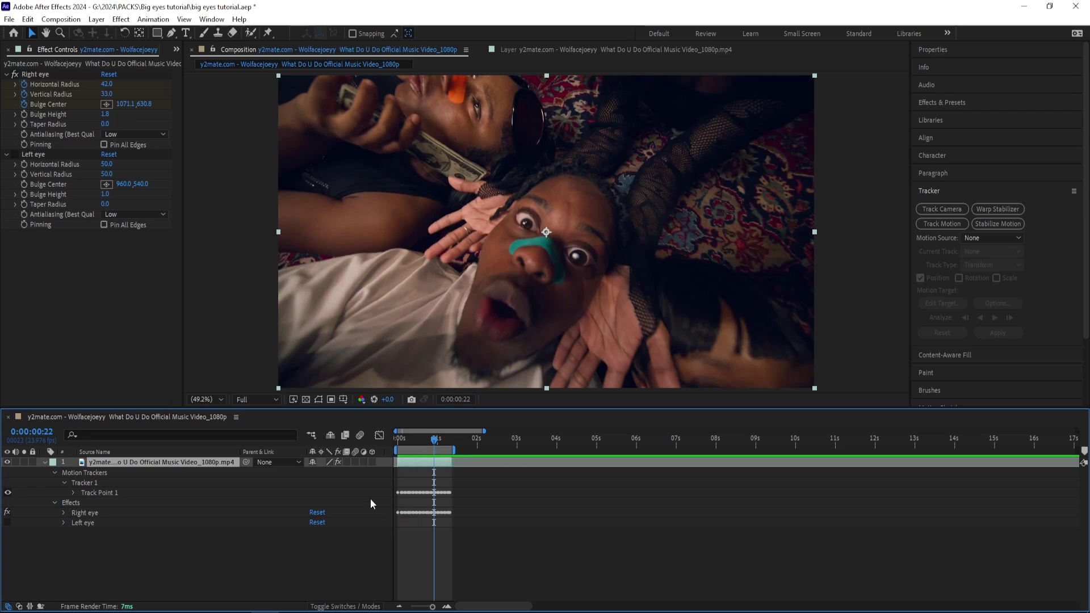
{"action": "key", "text": "u"}
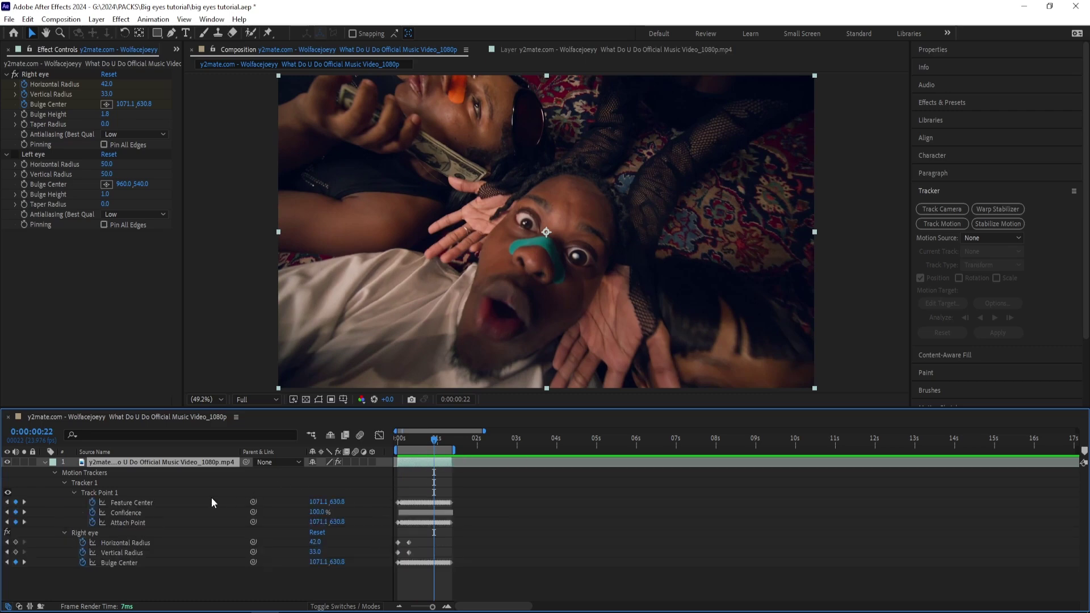
- Set the Right eye Bulge Height to 1.8
{"action": "left_click", "coordinate": [105, 114]}
{"action": "type", "text": "2"}
{"action": "key", "text": "Return"}
{"action": "key", "text": "slash"}
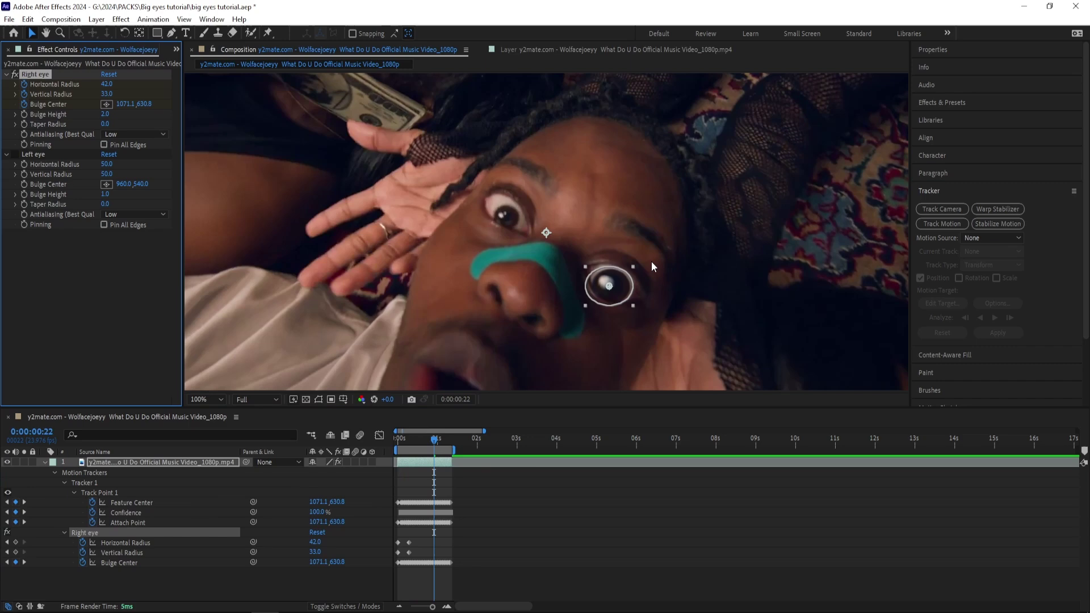
{"action": "left_click_drag", "start_coordinate": [651, 262], "coordinate": [631, 248]}
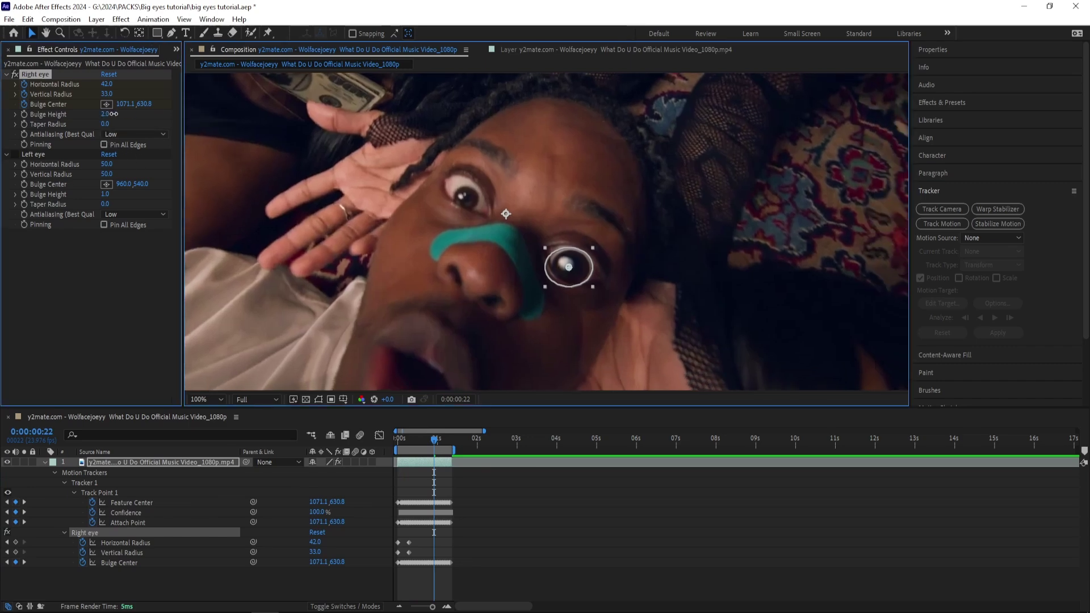
{"action": "left_click_drag", "start_coordinate": [114, 113], "coordinate": [108, 114]}
{"action": "left_click", "coordinate": [654, 223]}
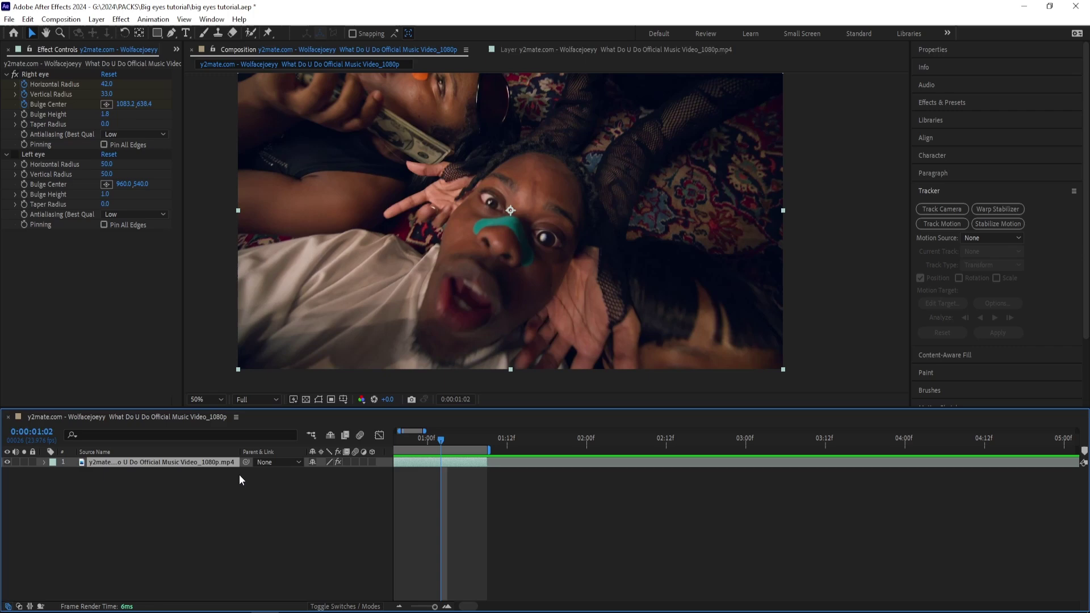
- Keyframe the Right eye radii at 42 × 33 at 0:00:01:02
{"action": "key", "text": "u"}
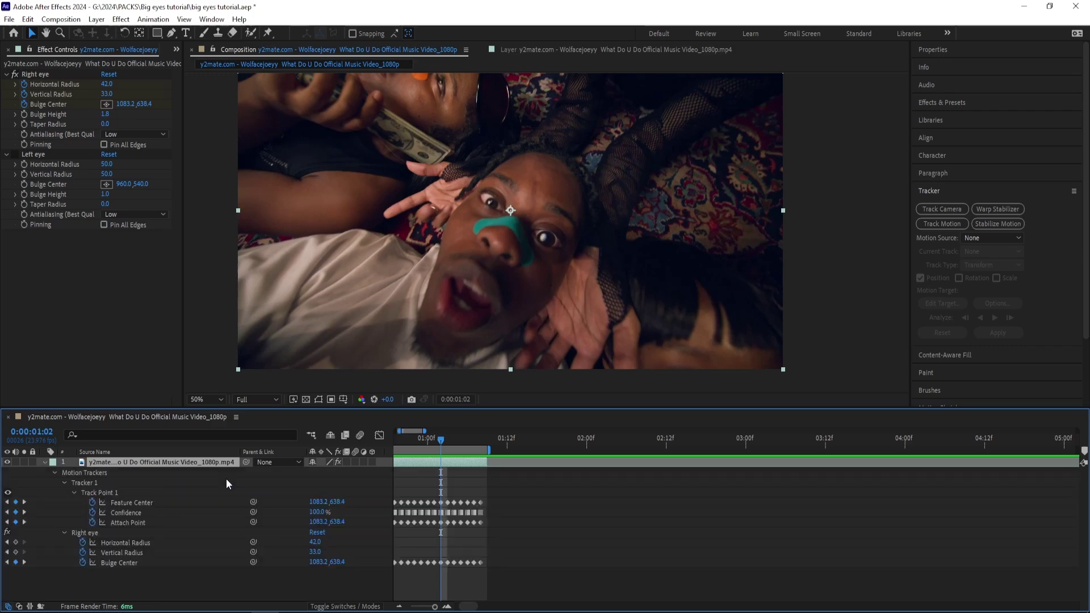
{"action": "left_click", "coordinate": [63, 524]}
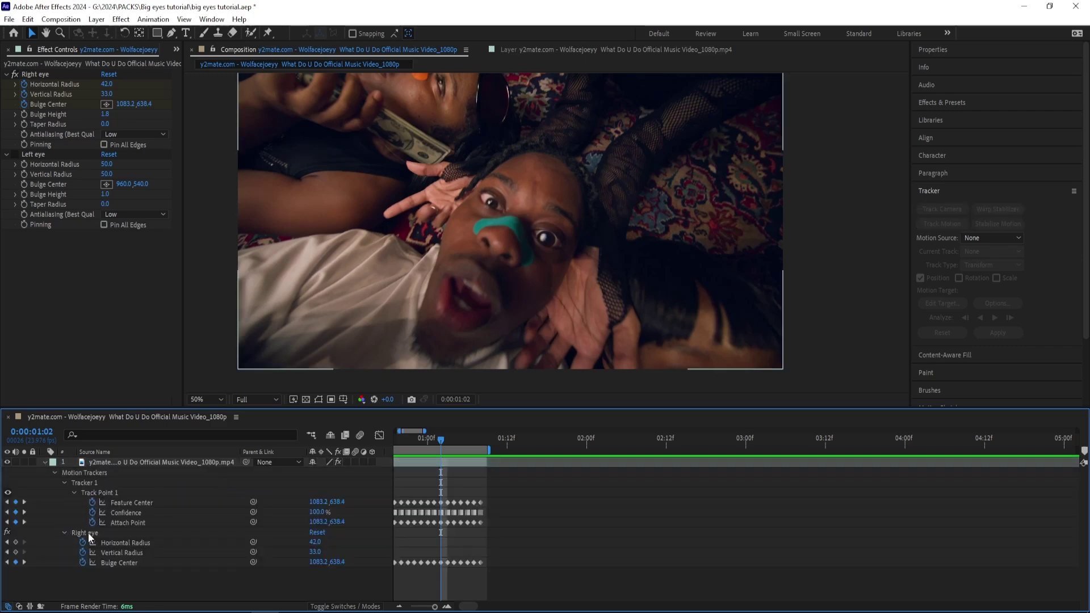
{"action": "left_click", "coordinate": [88, 532]}
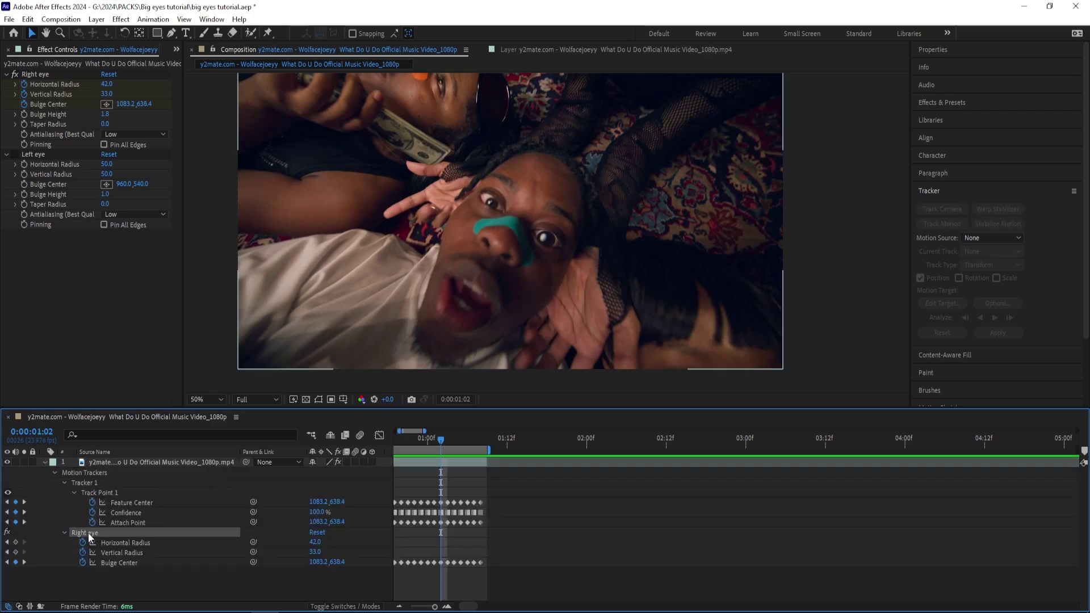
{"action": "left_click", "coordinate": [15, 542]}
{"action": "left_click", "coordinate": [15, 551]}
{"action": "left_click", "coordinate": [453, 537]}
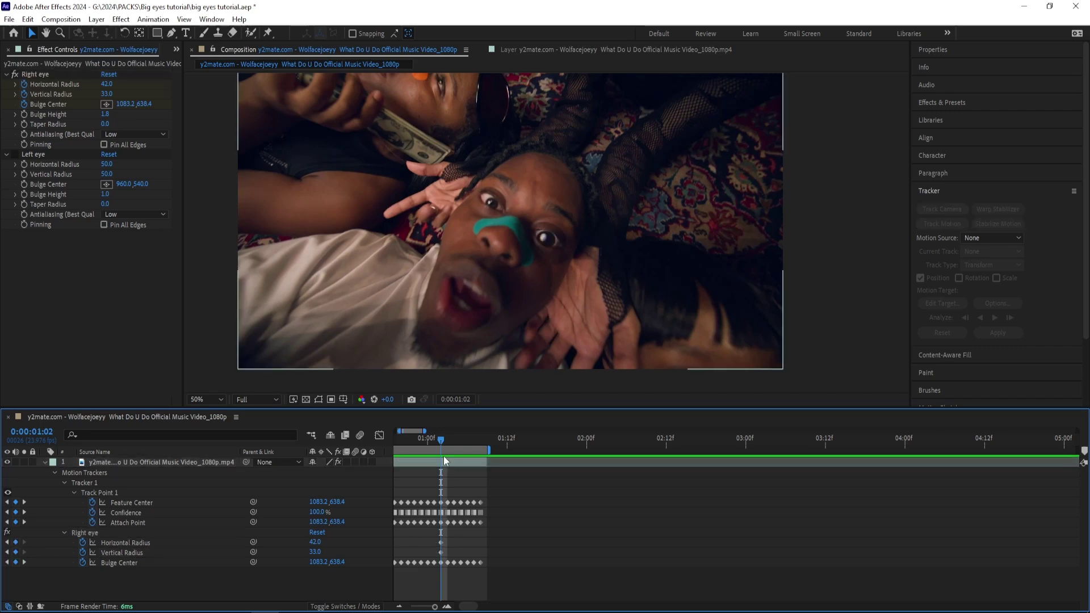
- At 0:00:01:05 set both Right eye radii to 0 and preview the clip
{"action": "left_click_drag", "start_coordinate": [441, 441], "coordinate": [460, 449]}
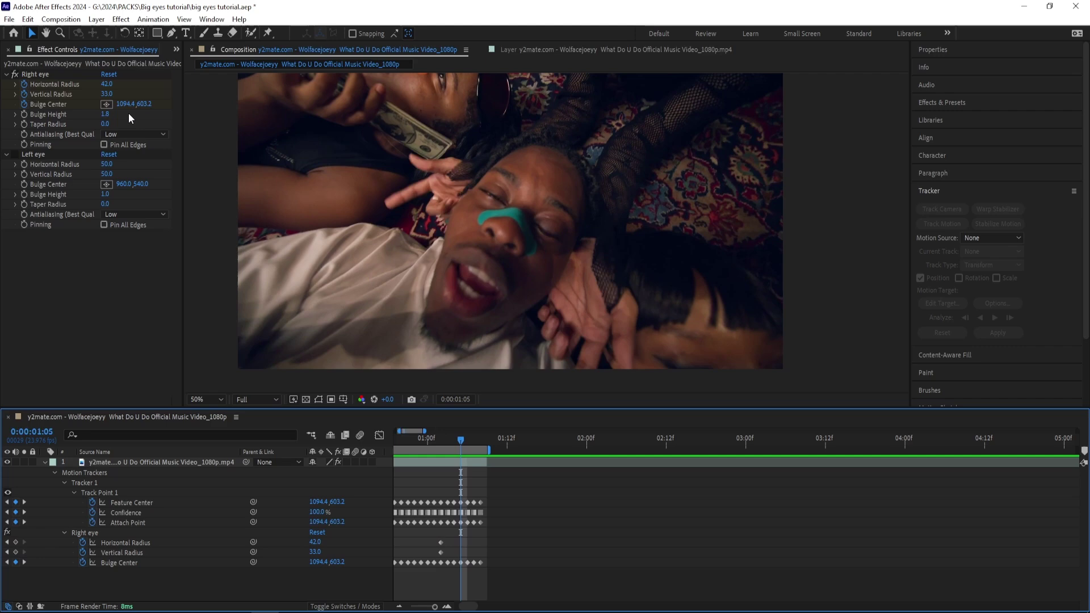
{"action": "left_click", "coordinate": [108, 84]}
{"action": "type", "text": "0"}
{"action": "key", "text": "Tab"}
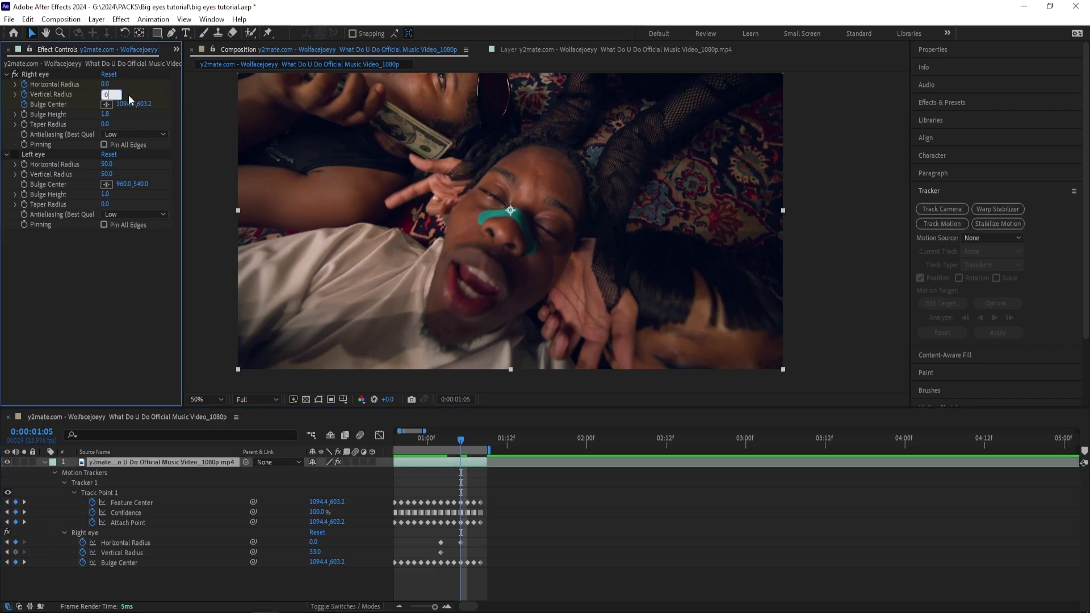
{"action": "type", "text": "0"}
{"action": "key", "text": "Return"}
{"action": "left_click", "coordinate": [370, 444]}
{"action": "key", "text": "space"}
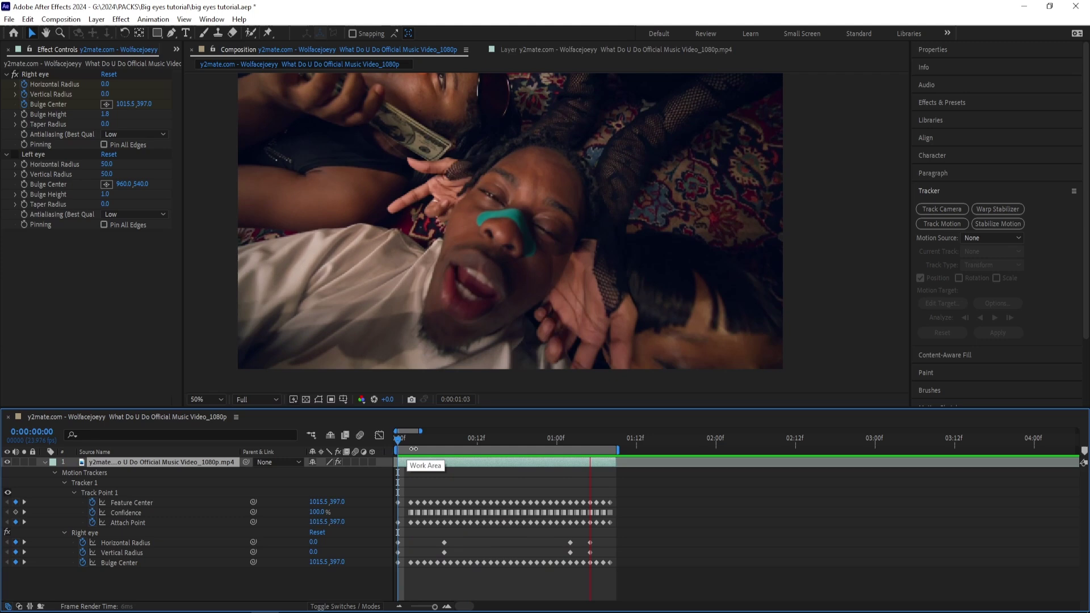
- Move the Left eye Bulge Center onto the man's other eye
{"action": "key", "text": "space"}
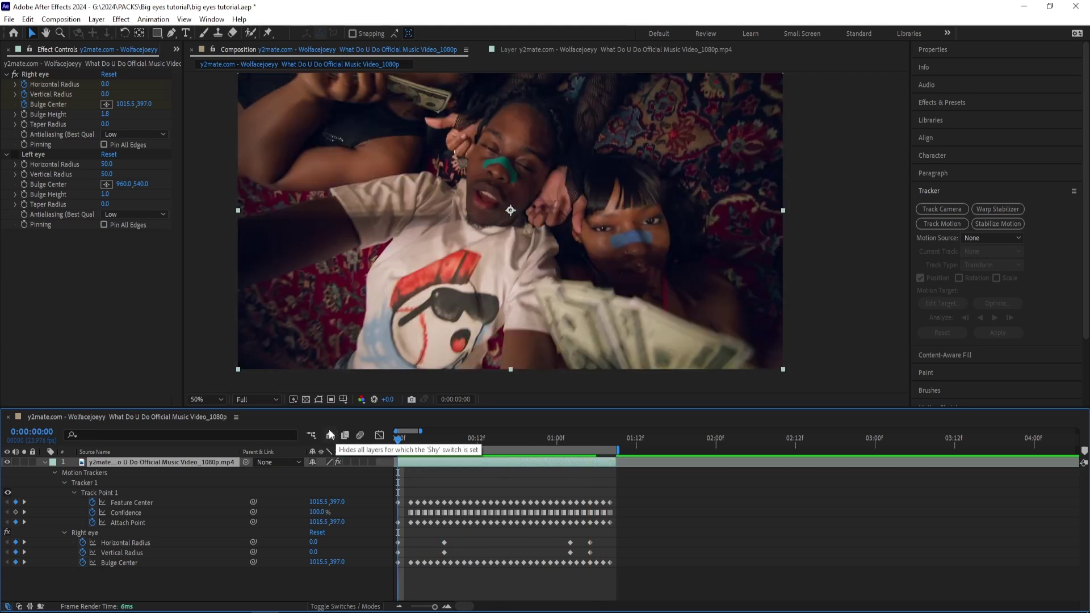
{"action": "left_click", "coordinate": [19, 155]}
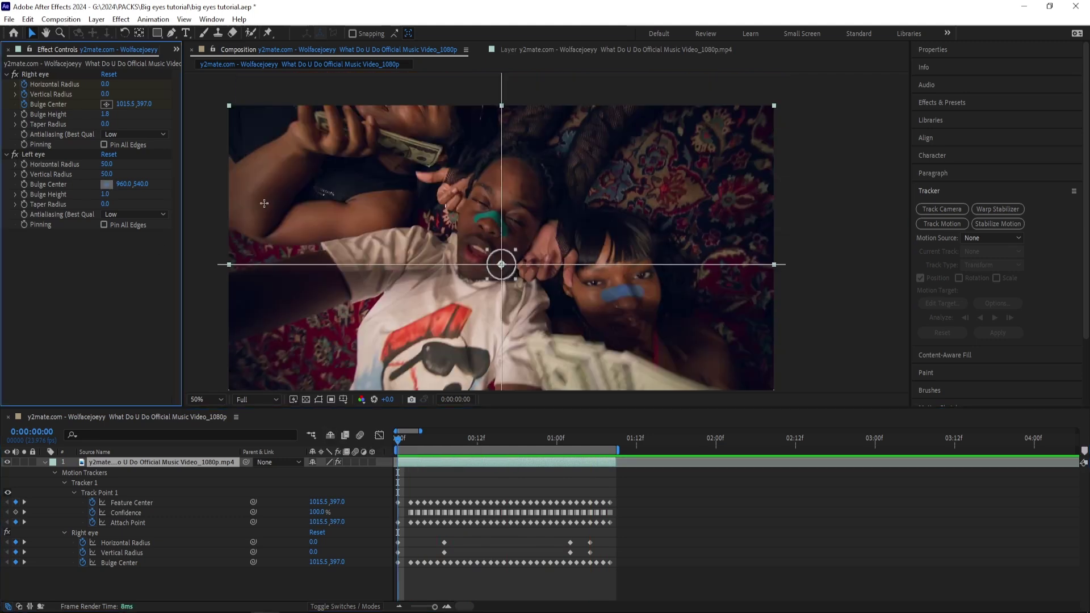
{"action": "left_click_drag", "start_coordinate": [500, 263], "coordinate": [481, 201]}
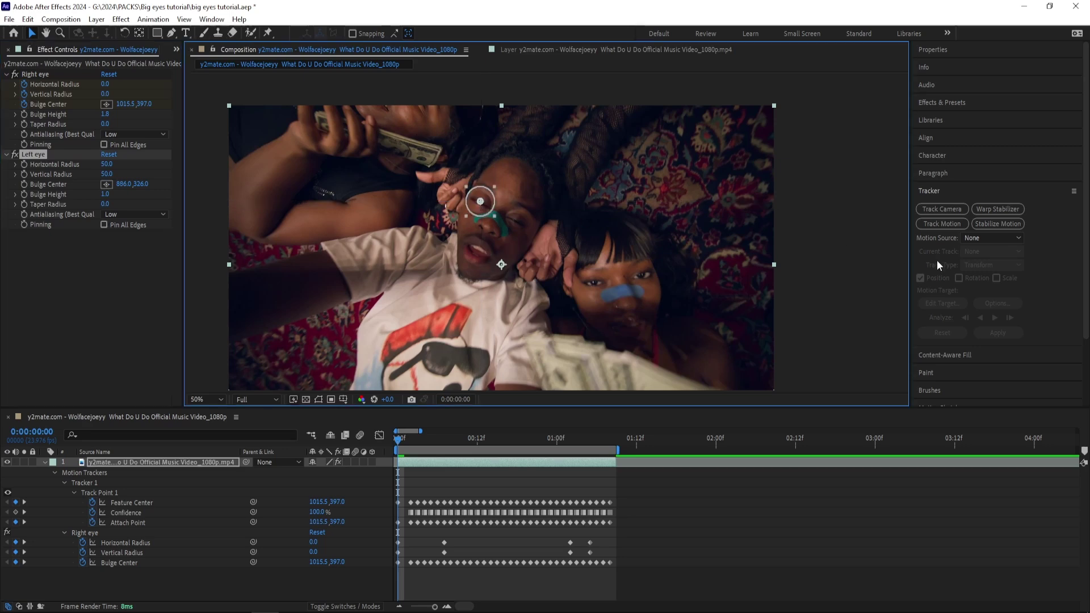
- Start a second tracker with its track point on that eye and analyze forward
{"action": "left_click", "coordinate": [945, 223]}
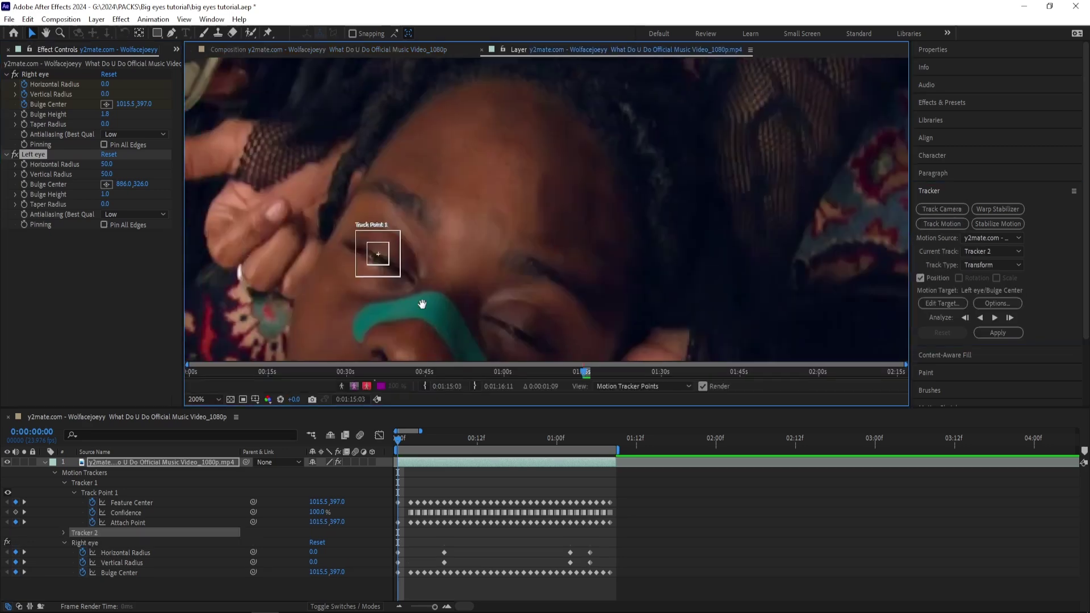
{"action": "left_click_drag", "start_coordinate": [398, 262], "coordinate": [390, 270]}
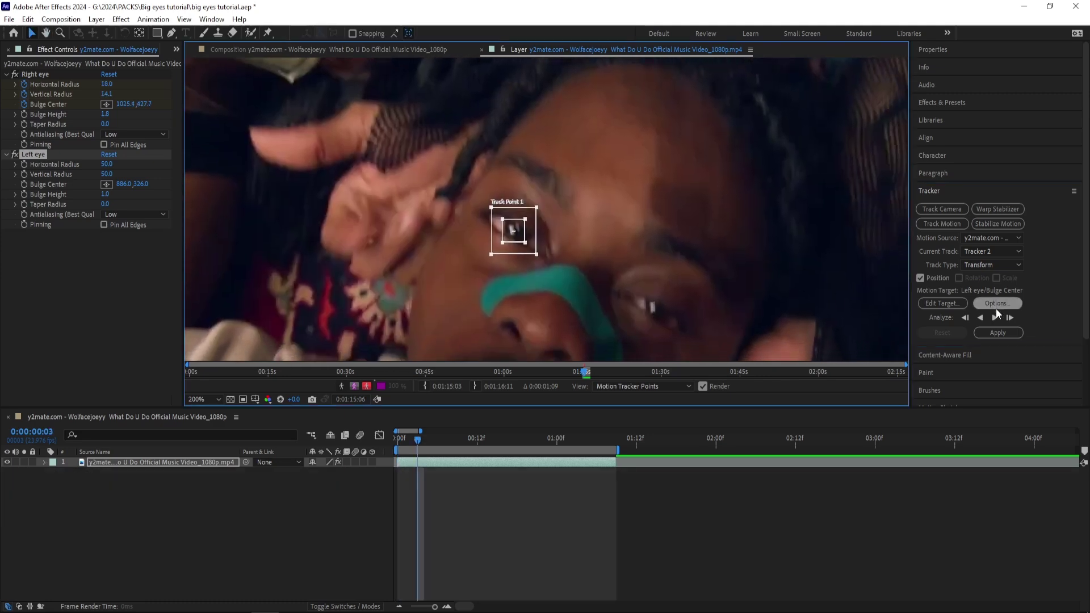
{"action": "left_click", "coordinate": [1009, 317]}
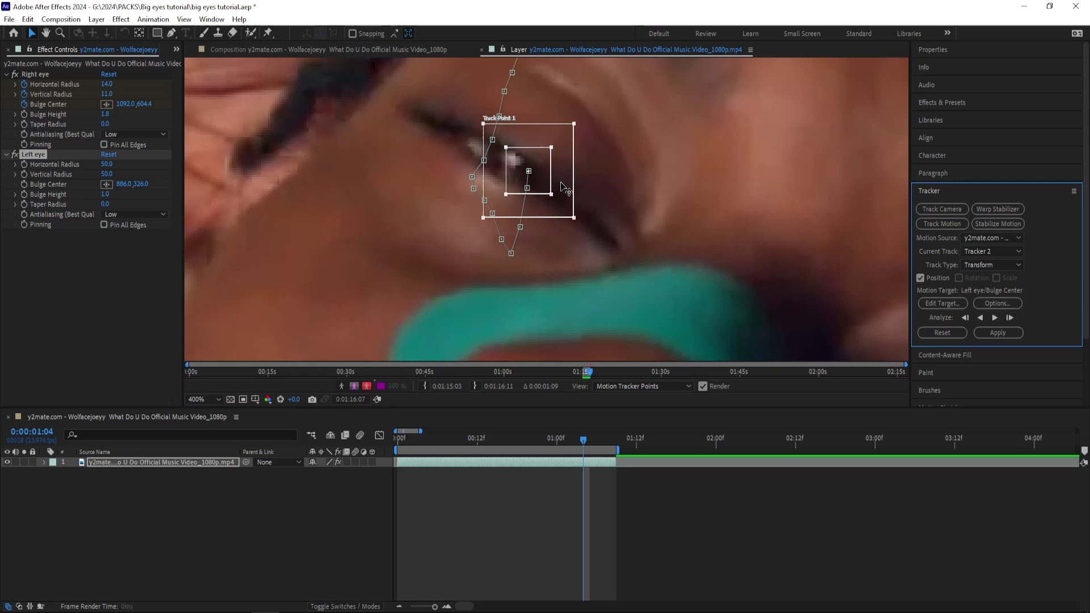
{"action": "key", "text": "Home"}
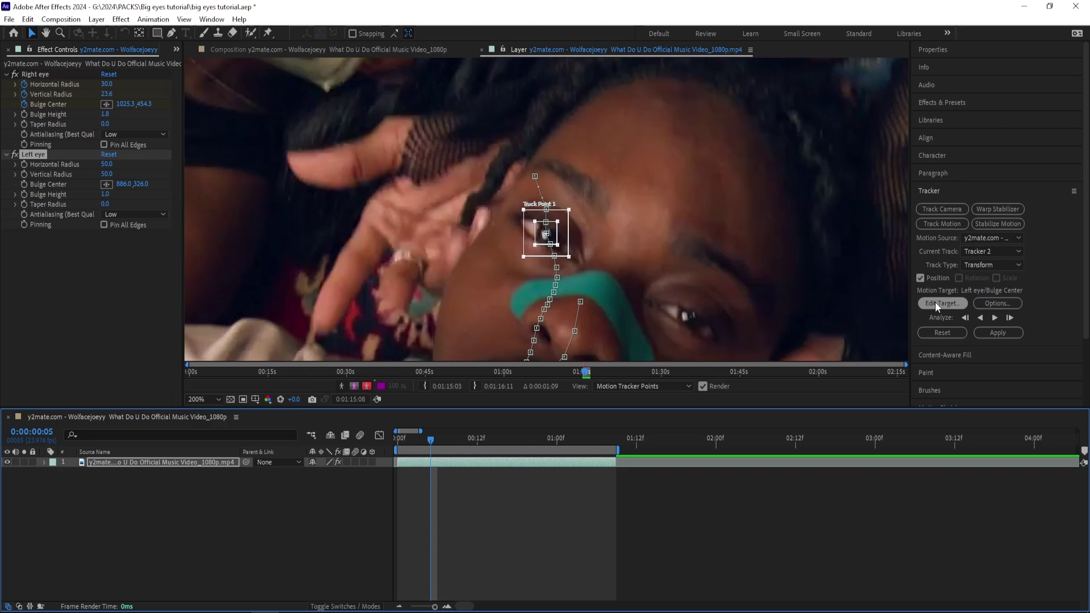
- Target Tracker 2 at Left eye/Bulge Center and apply it in X and Y
{"action": "left_click", "coordinate": [937, 305]}
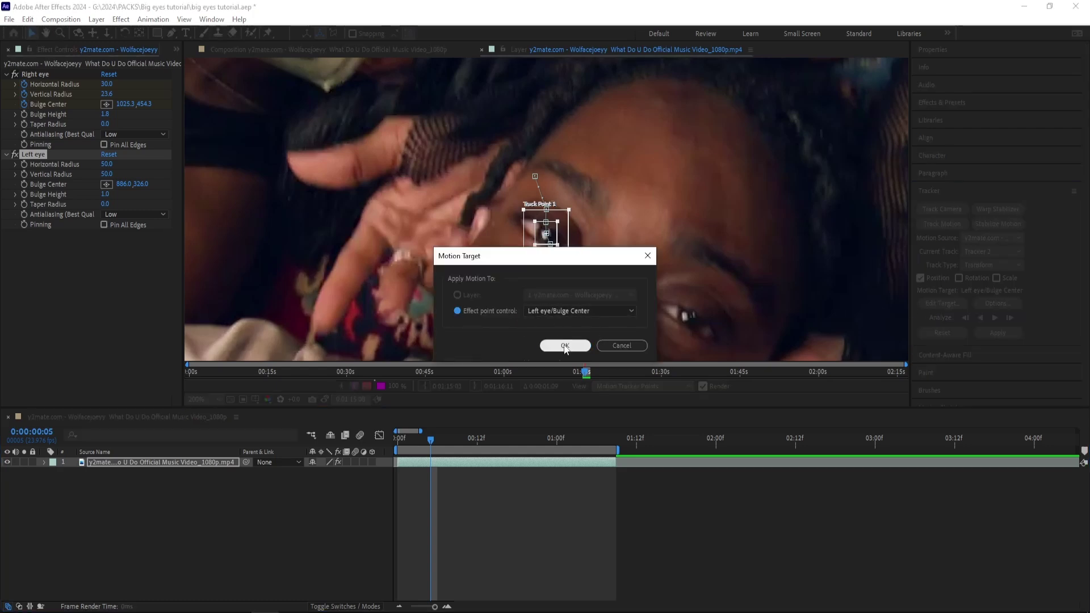
{"action": "left_click", "coordinate": [565, 346]}
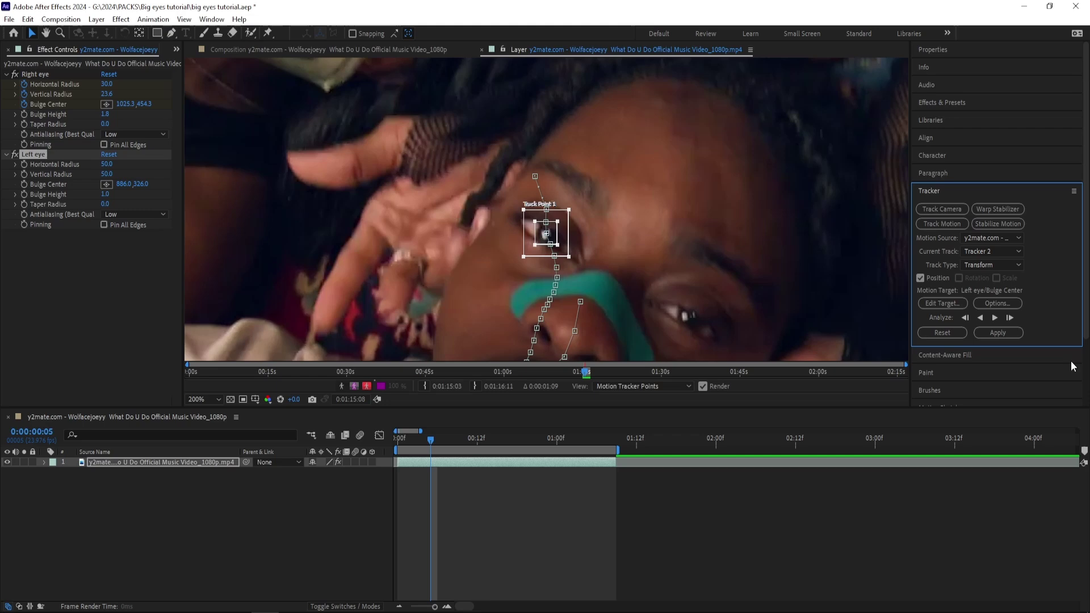
{"action": "left_click", "coordinate": [998, 332]}
{"action": "left_click", "coordinate": [549, 327]}
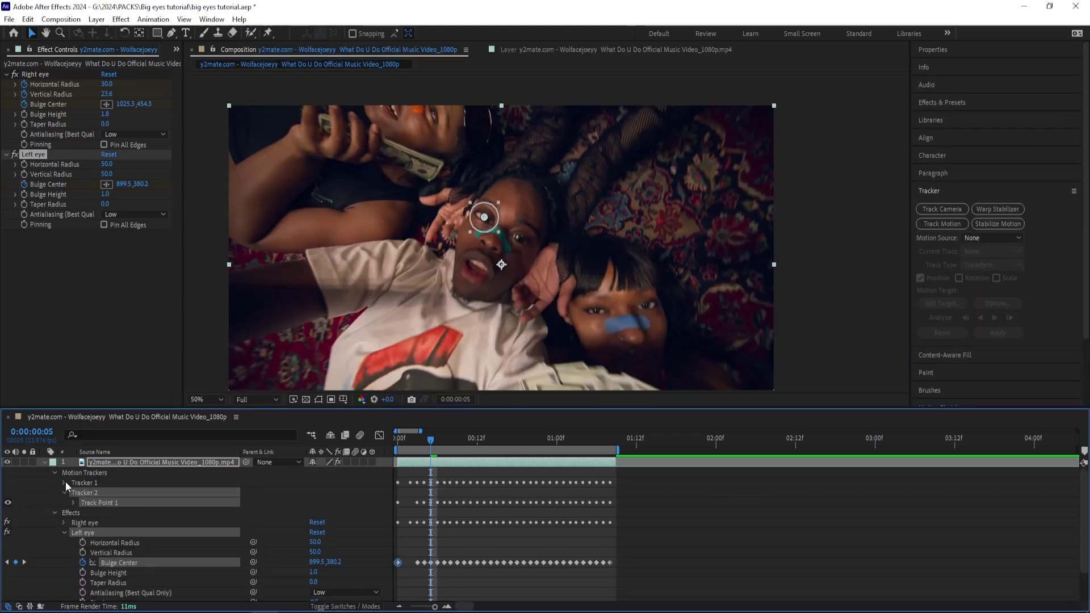
- Set the Left eye Horizontal and Vertical Radius to 0 at the first frame
{"action": "left_click", "coordinate": [43, 463]}
{"action": "left_click", "coordinate": [26, 164]}
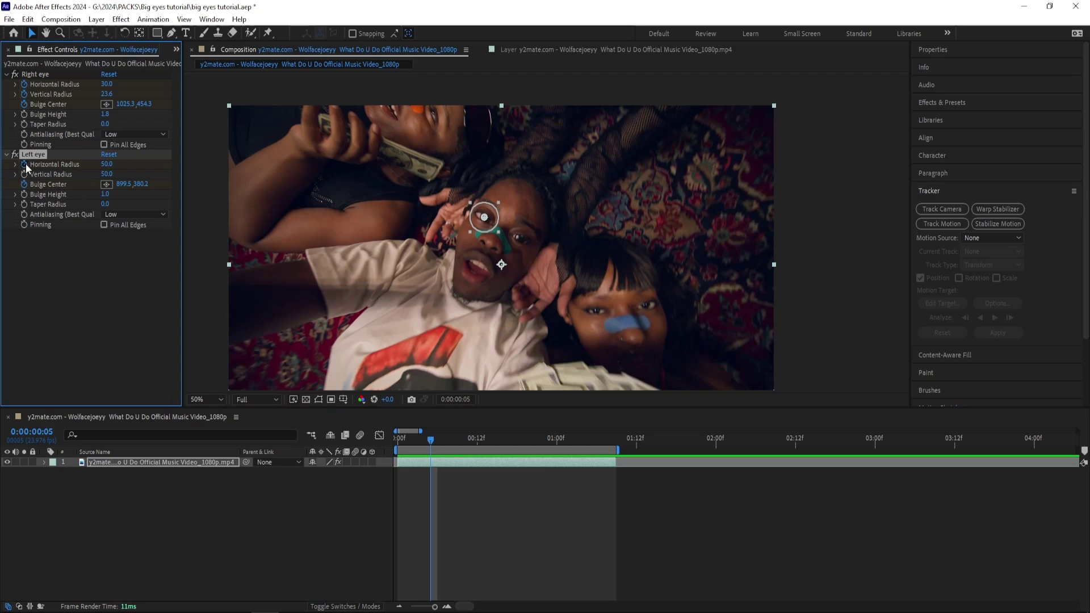
{"action": "key", "text": "u"}
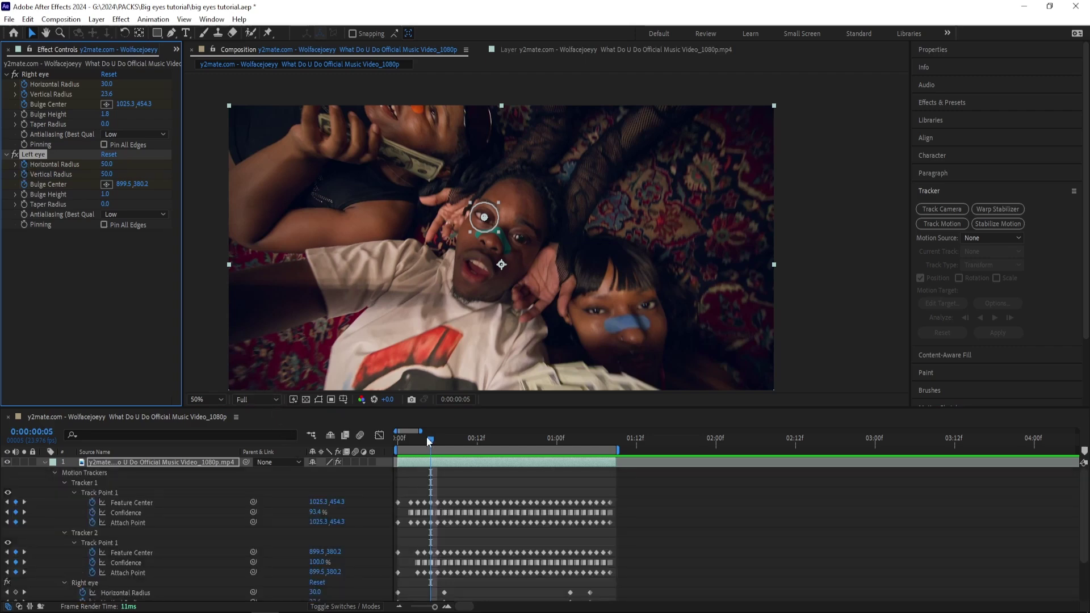
{"action": "left_click_drag", "start_coordinate": [426, 438], "coordinate": [363, 422]}
{"action": "left_click", "coordinate": [100, 164]}
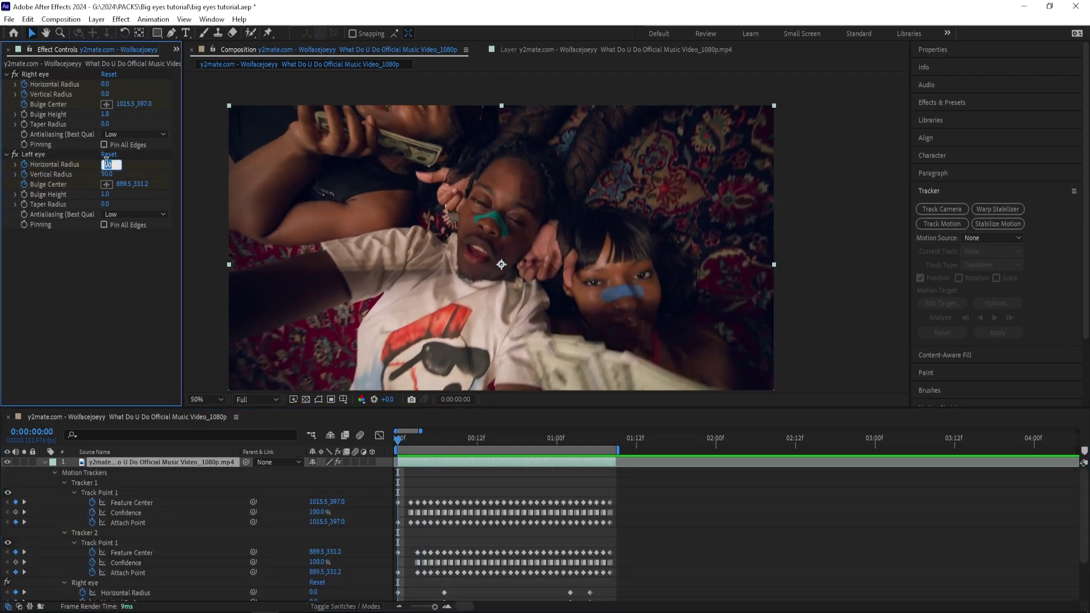
{"action": "type", "text": "0"}
{"action": "key", "text": "Tab"}
{"action": "type", "text": "0"}
{"action": "left_click", "coordinate": [378, 197]}
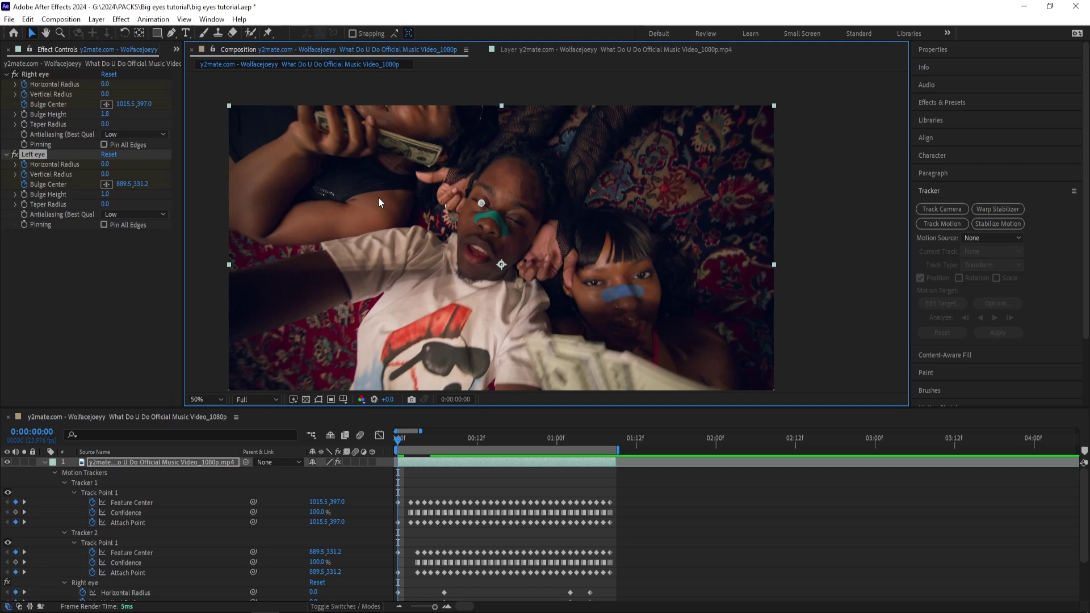
{"action": "scroll", "coordinate": [469, 197], "scroll_direction": "up", "scroll_amount": 2}
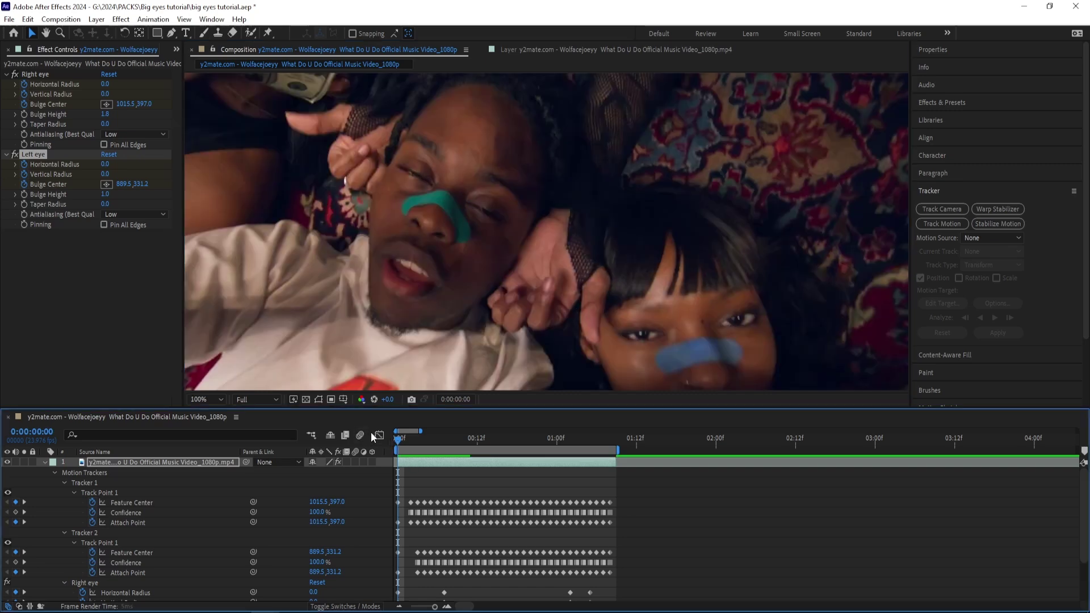
- Keyframe the Left eye radii at 40 × 39 at 0:00:01:02
{"action": "key", "text": "space"}
{"action": "key", "text": "u"}
{"action": "key", "text": "u"}
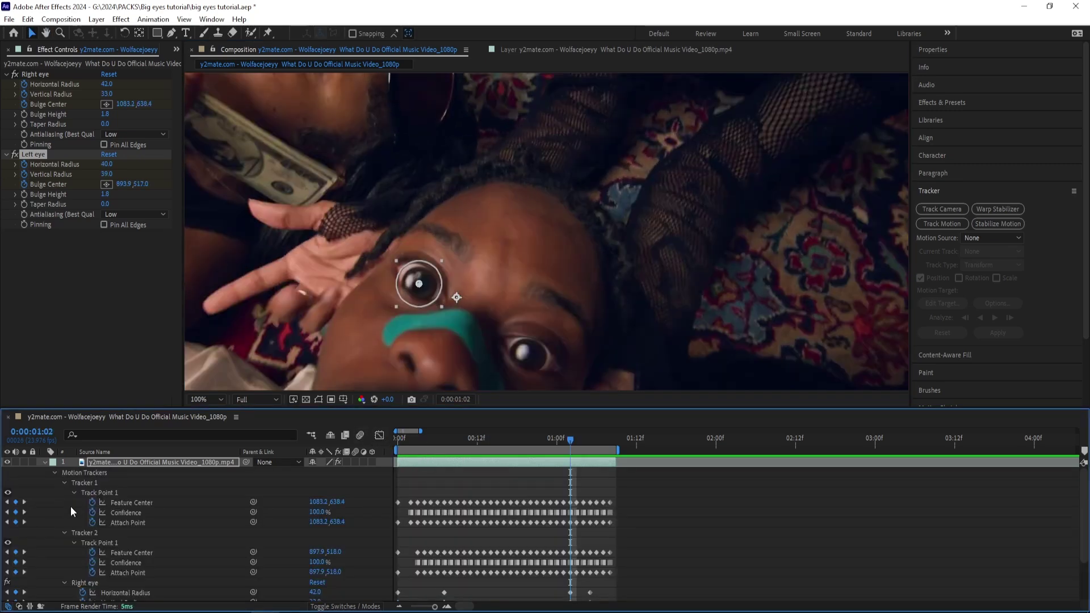
{"action": "left_click", "coordinate": [15, 576]}
{"action": "left_click", "coordinate": [16, 586]}
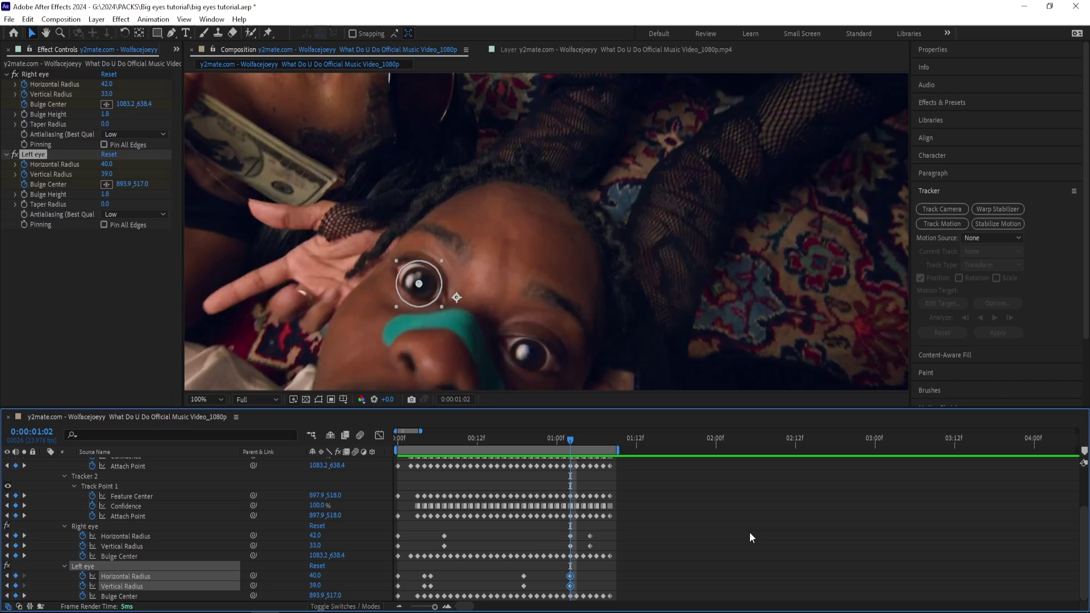
{"action": "left_click", "coordinate": [589, 494]}
- At 0:00:01:05 set both Left eye radii to 0, then scrub to check the bulges
{"action": "left_click_drag", "start_coordinate": [574, 441], "coordinate": [589, 465]}
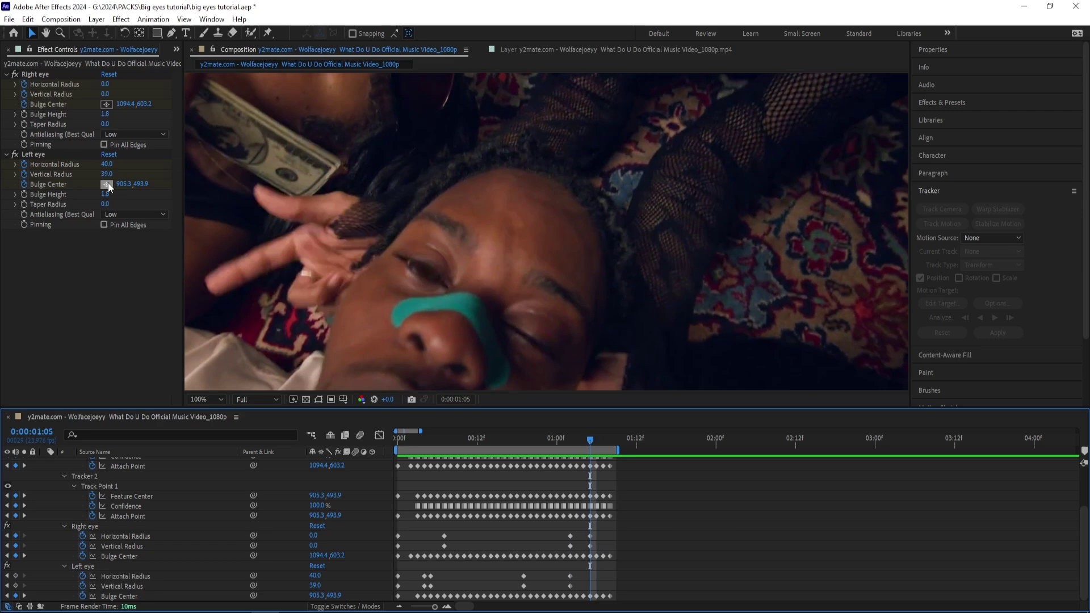
{"action": "left_click", "coordinate": [107, 164]}
{"action": "type", "text": "0"}
{"action": "key", "text": "Tab"}
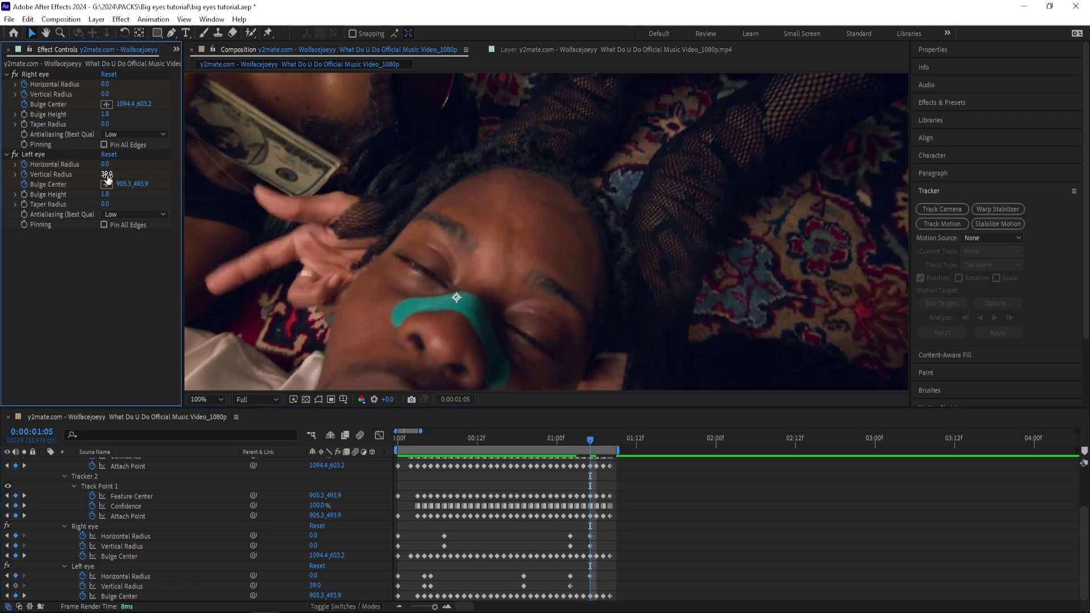
{"action": "type", "text": "0"}
{"action": "key", "text": "Return"}
{"action": "mouse_move", "coordinate": [590, 445]}
{"action": "left_mouse_down"}
{"action": "mouse_move", "coordinate": [574, 443]}
{"action": "mouse_move", "coordinate": [600, 447]}
{"action": "left_mouse_up"}
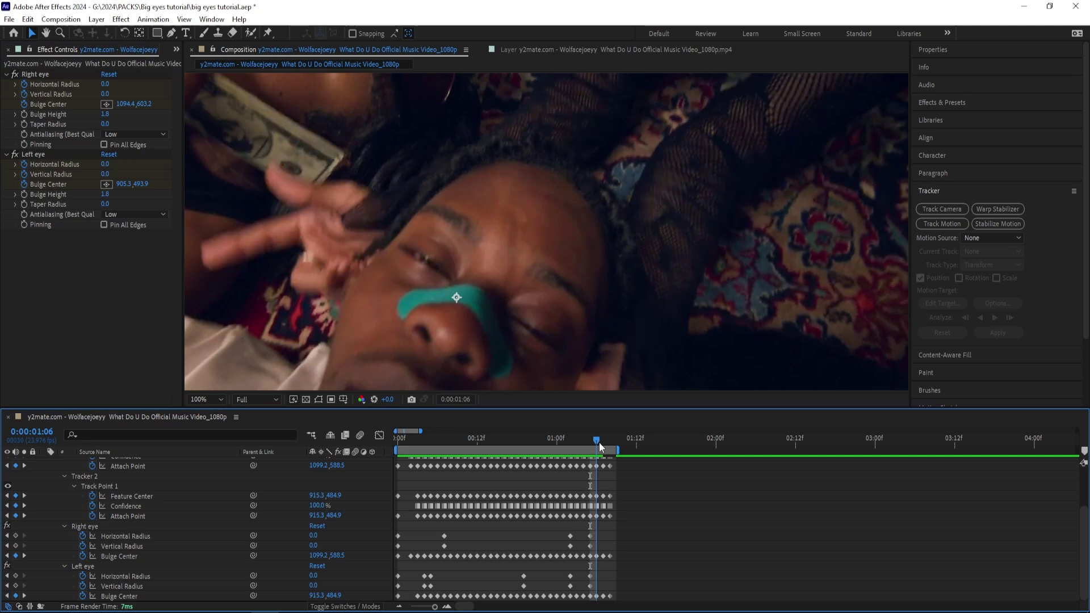